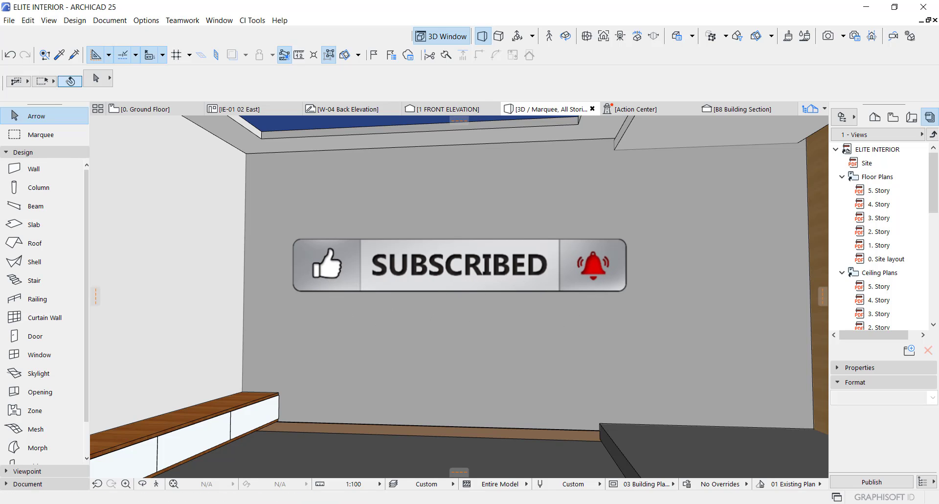
- Inspect the cinema room's side wall and low cabinets in 3D, and find the room on the ground floor plan
click(553, 298)
key(o)
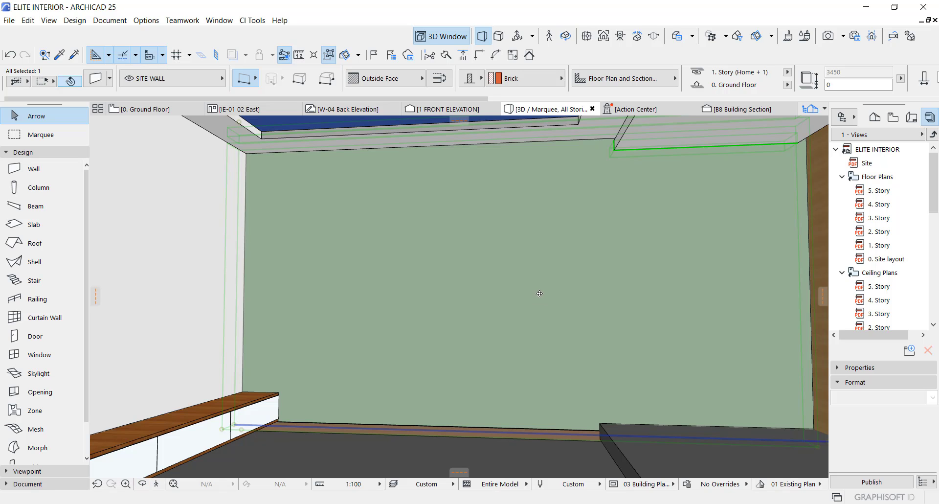
drag(538, 293, 344, 289)
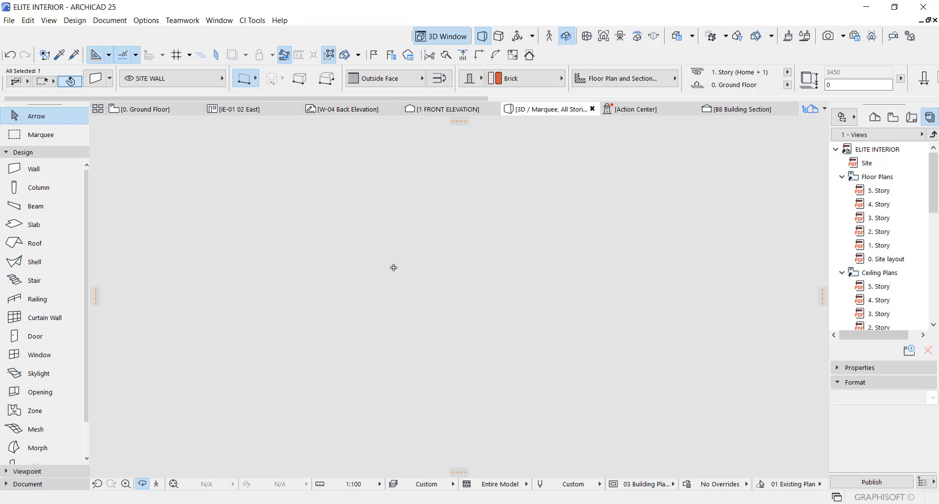
drag(491, 262, 326, 260)
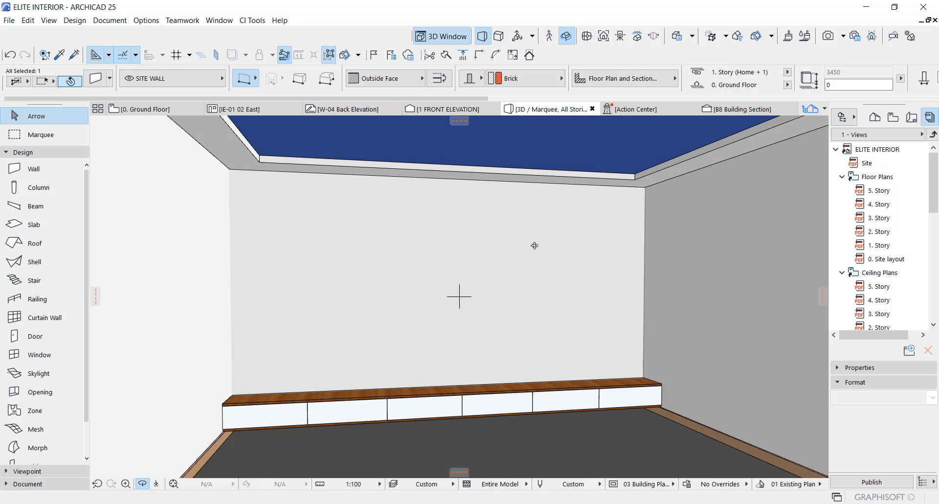
key(F2)
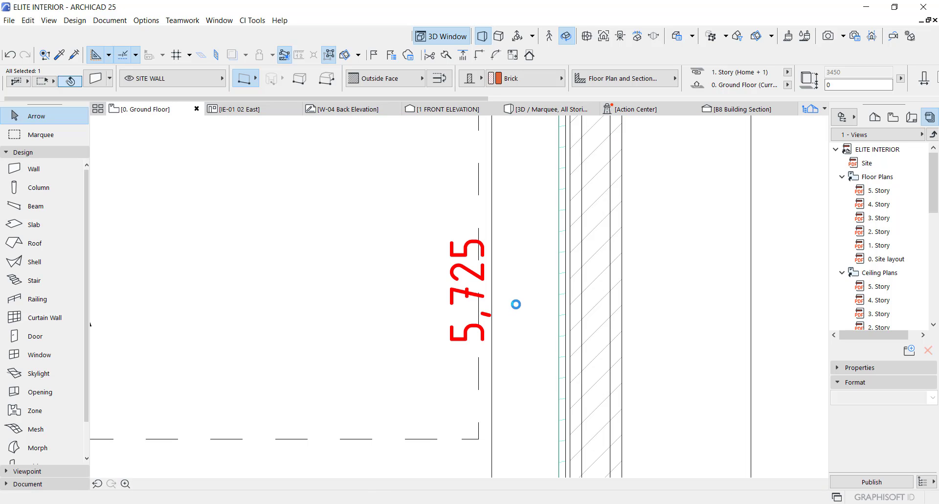
scroll(523, 295, down, 6)
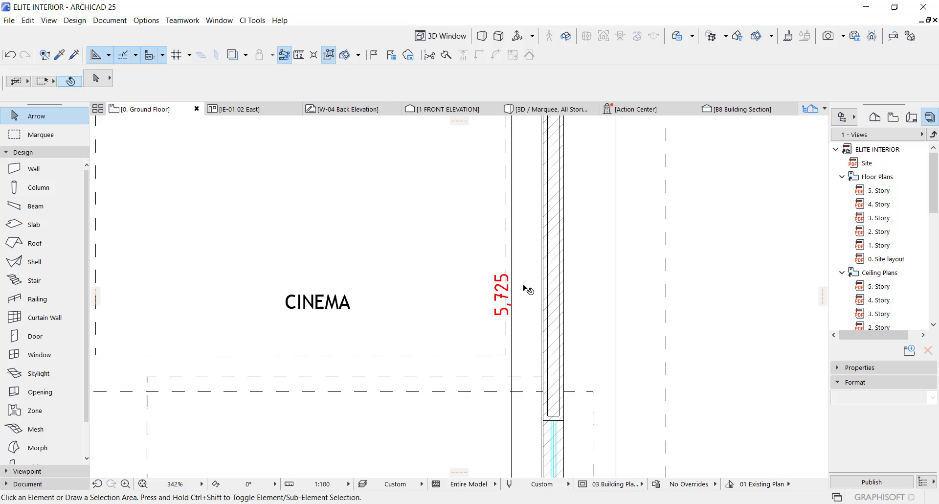
scroll(522, 281, down, 3)
scroll(509, 266, up, 5)
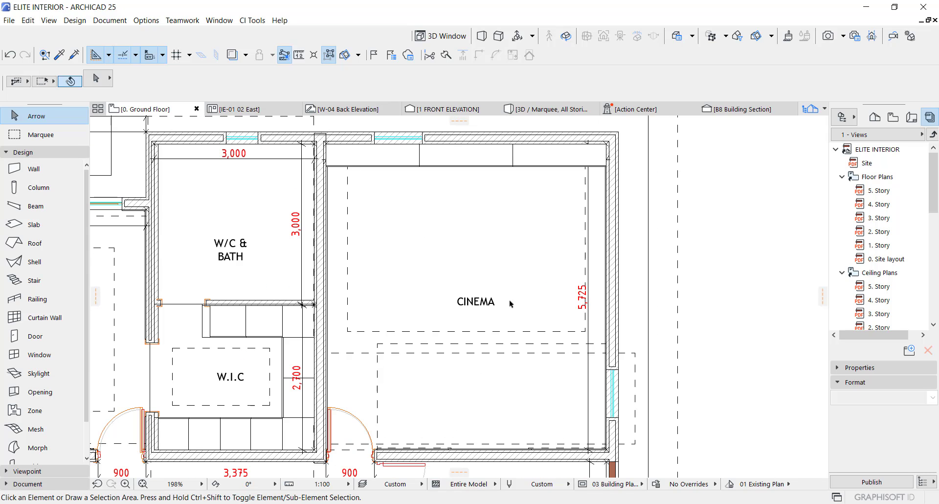
- Examine the cinema room in 3D from several angles, covering its walls, ceiling, low cabinets, door and raised floor
key(F3)
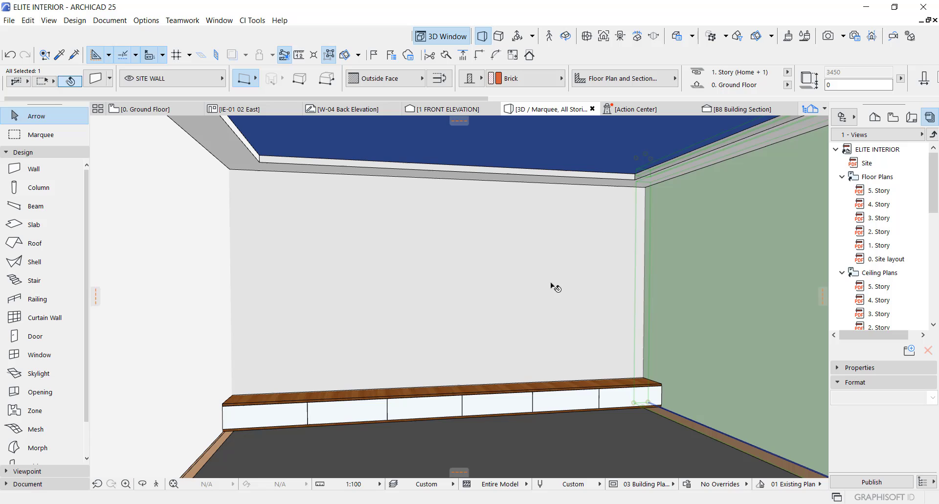
mouse_move(549, 283)
shift+middle_down()
mouse_move(528, 283)
mouse_move(560, 284)
shift+middle_up()
drag(560, 284, 630, 390)
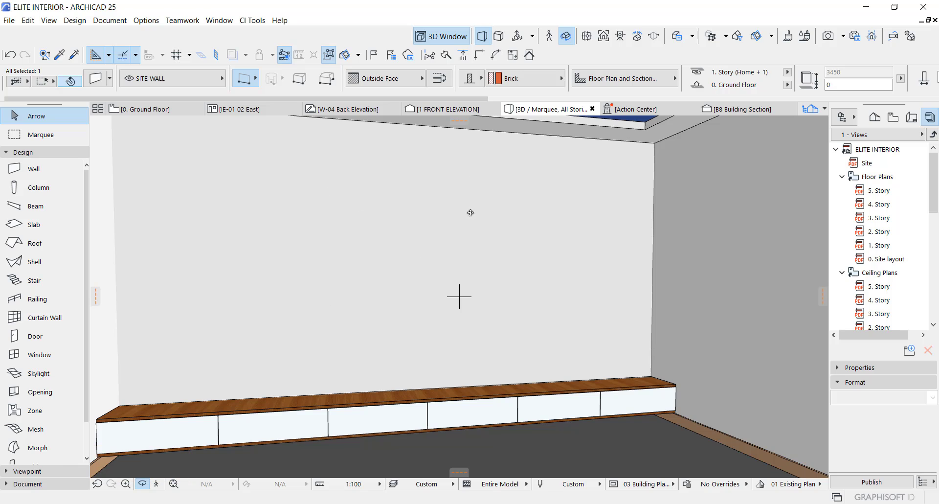
middle_drag(559, 256, 554, 276)
drag(532, 257, 499, 246)
middle_drag(539, 235, 549, 263)
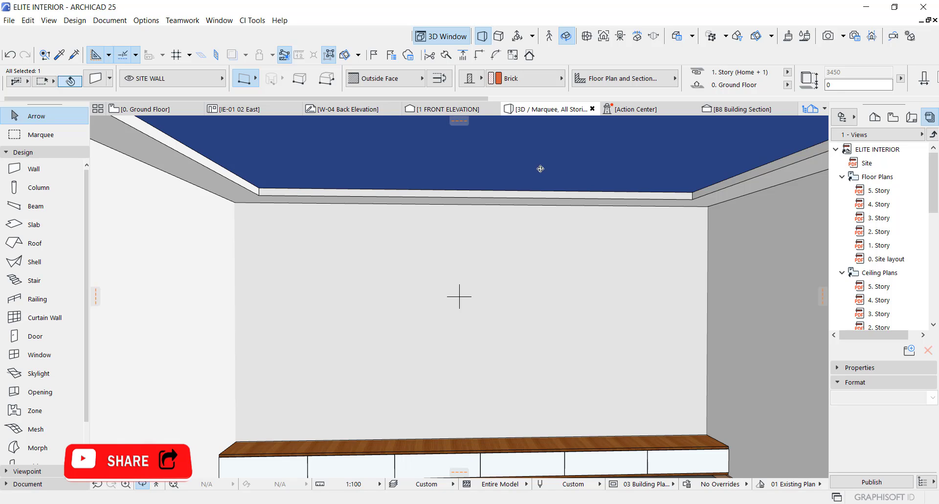
middle_drag(644, 188, 550, 185)
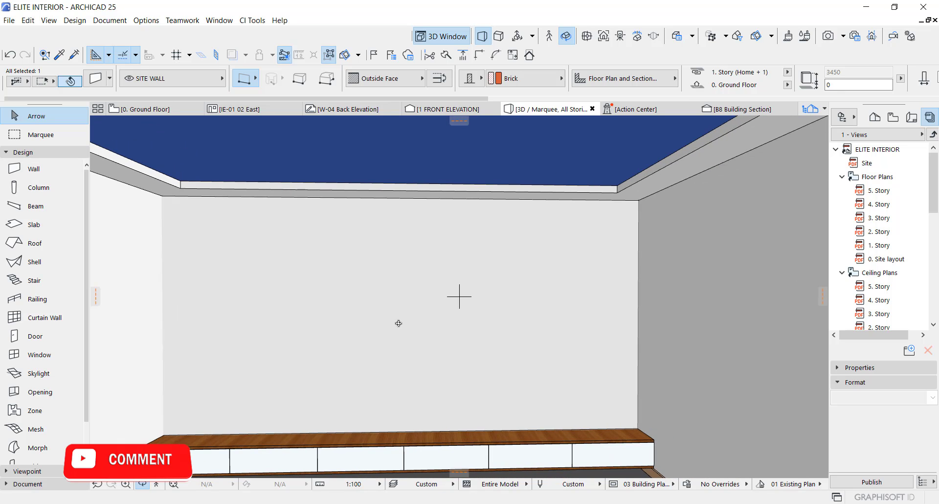
drag(440, 315, 602, 316)
shift+middle_drag(579, 289, 491, 258)
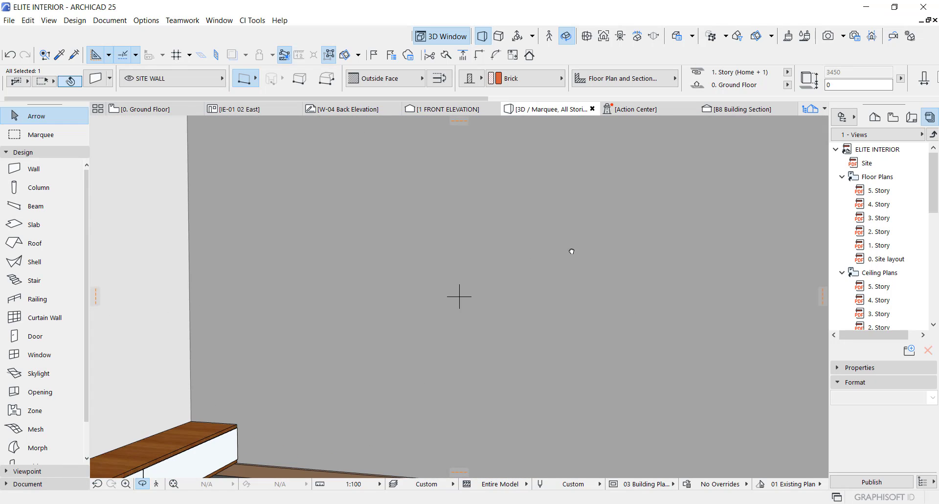
shift+middle_drag(571, 250, 667, 246)
shift+middle_drag(575, 252, 292, 267)
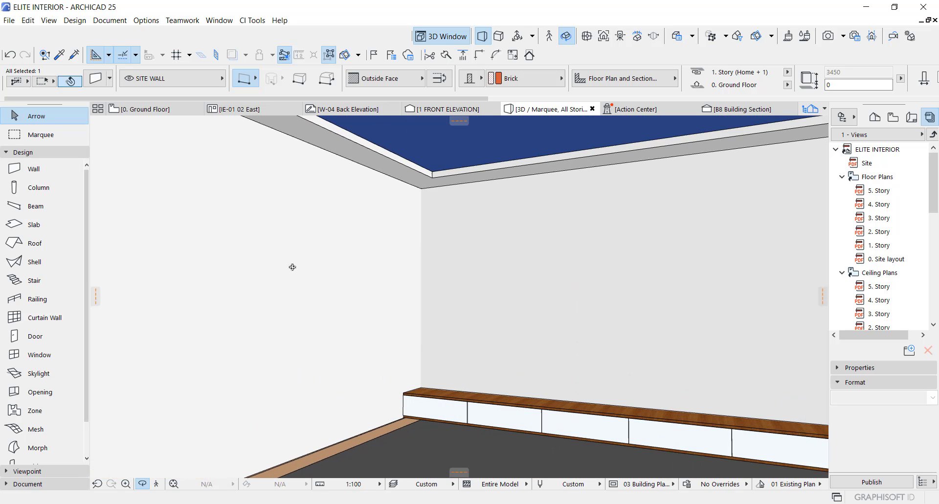
shift+middle_drag(340, 304, 522, 306)
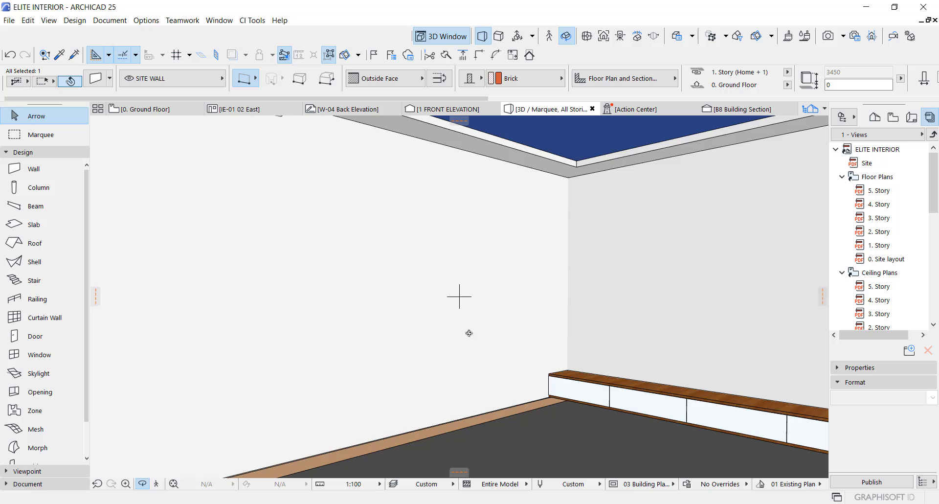
shift+middle_drag(468, 333, 459, 296)
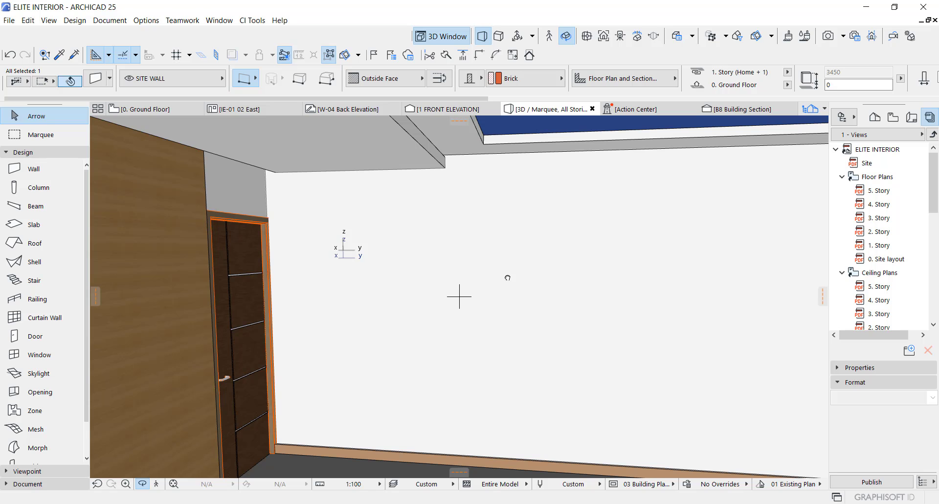
shift+middle_drag(507, 278, 491, 262)
shift+middle_drag(472, 312, 419, 323)
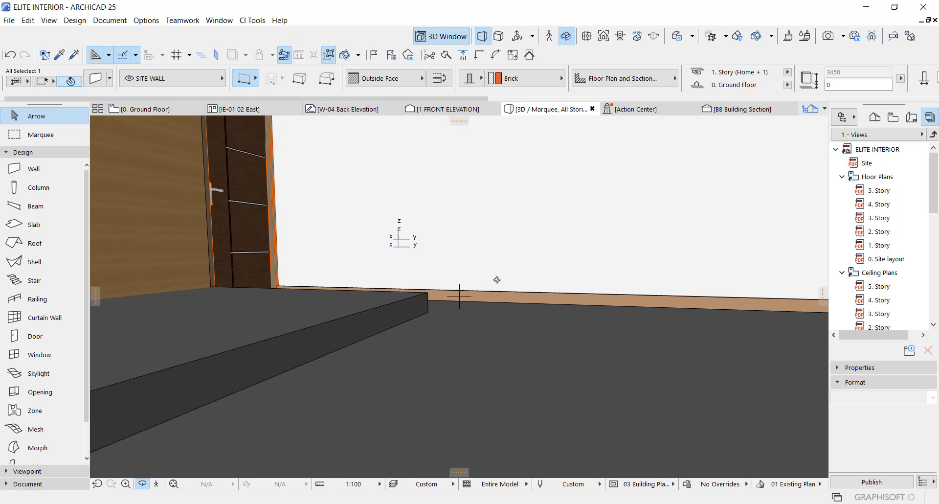
shift+middle_drag(497, 280, 491, 299)
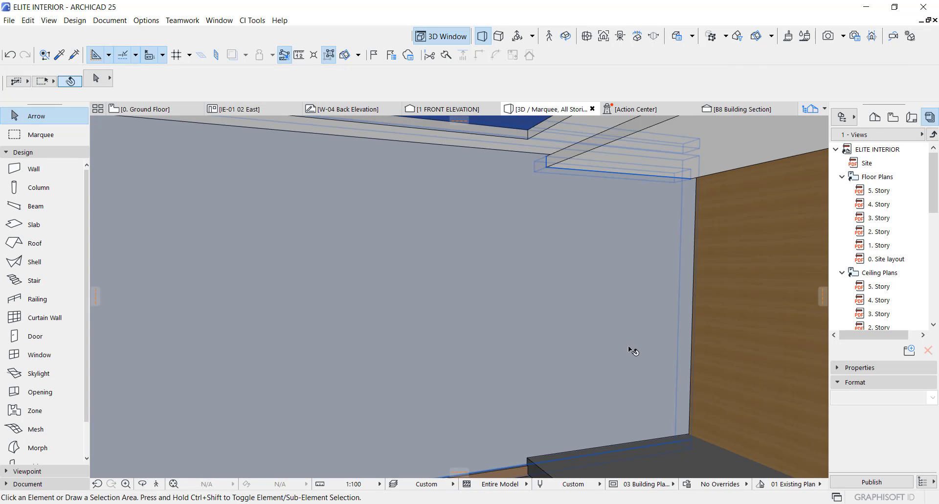
- Select the cinema's outer side wall beside the 5,725 dimension on the ground floor plan and open the CI Tools wall covering settings
key(F2)
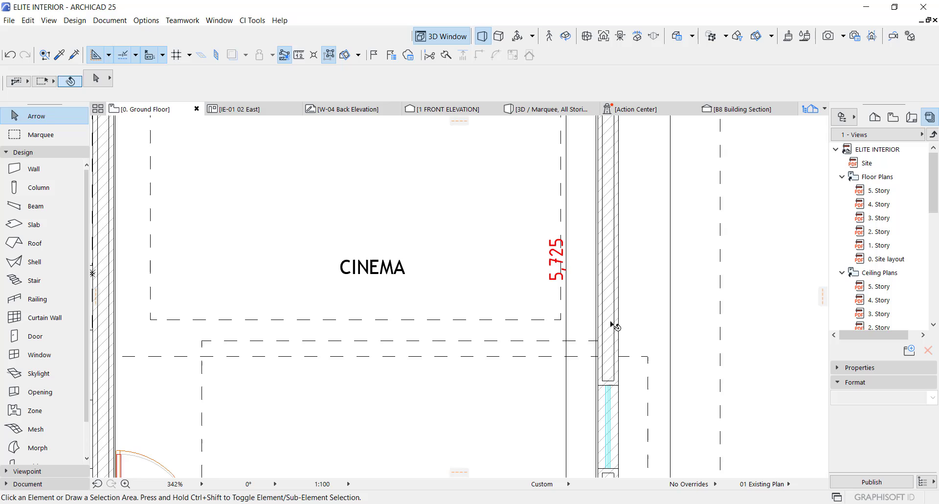
scroll(611, 324, up, 1)
click(611, 321)
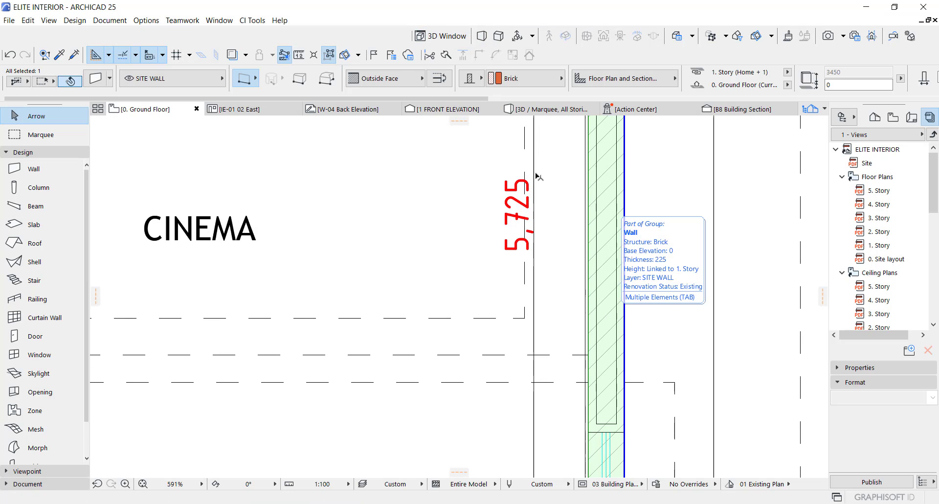
click(249, 21)
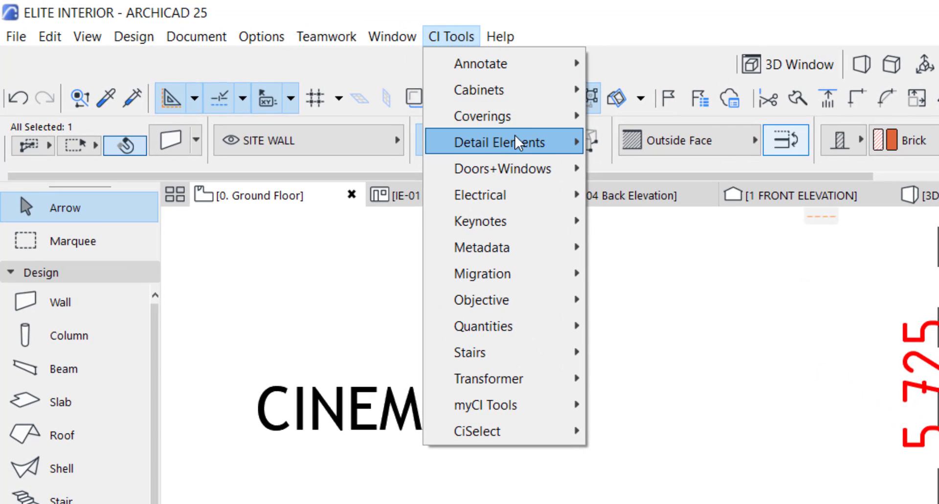
mouse_move(536, 118)
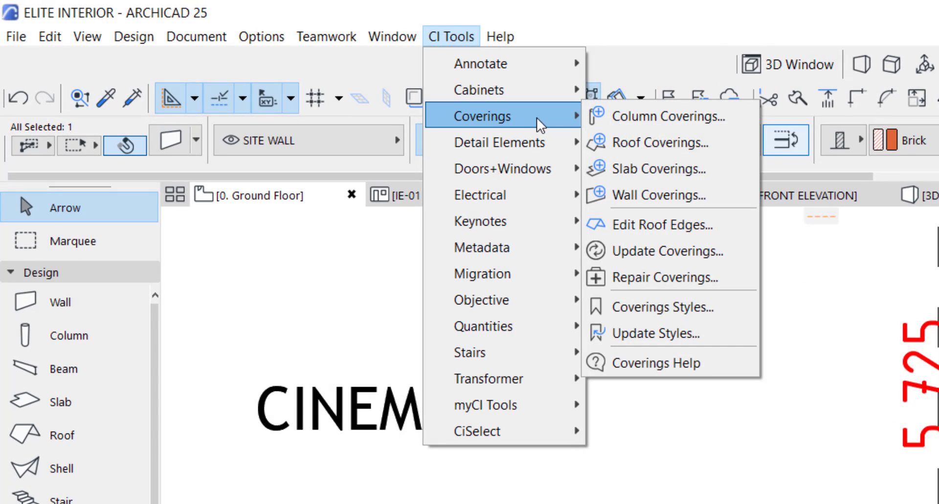
click(646, 193)
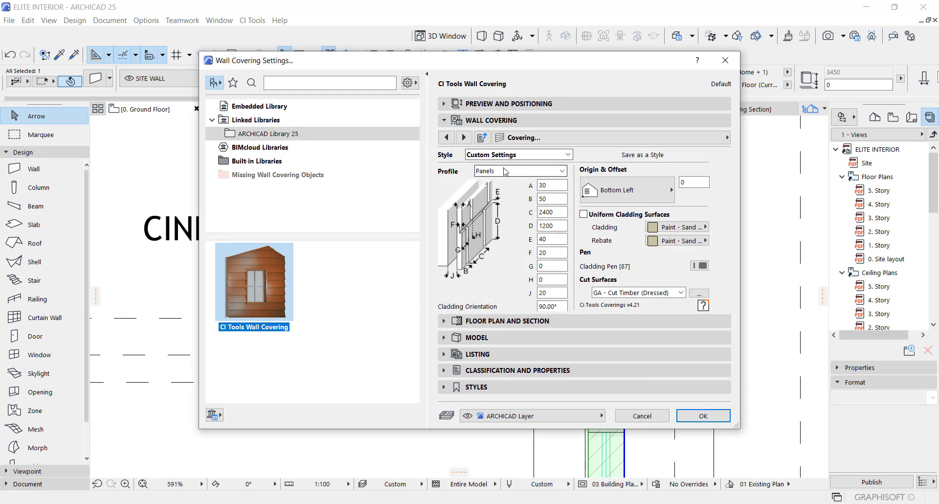
- Preview the Generic, Board & Battens, Bricks/Blocks, Corrugate, Vinyl Weatherboards and Shiplap (grooved) cladding profiles for the wall covering
click(505, 171)
click(488, 191)
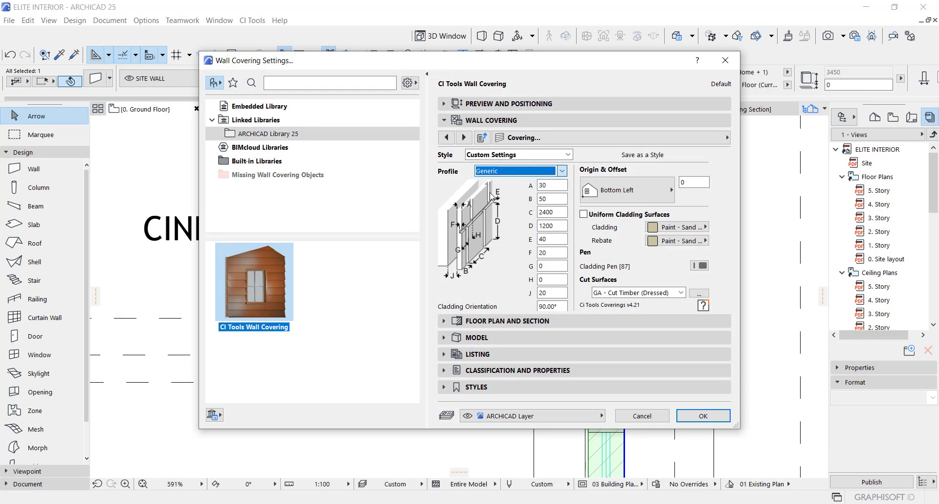
click(497, 171)
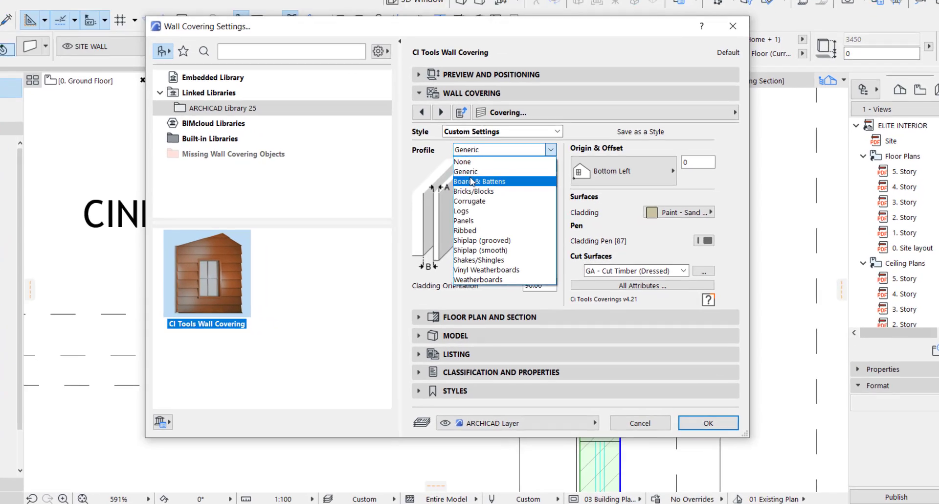
click(499, 187)
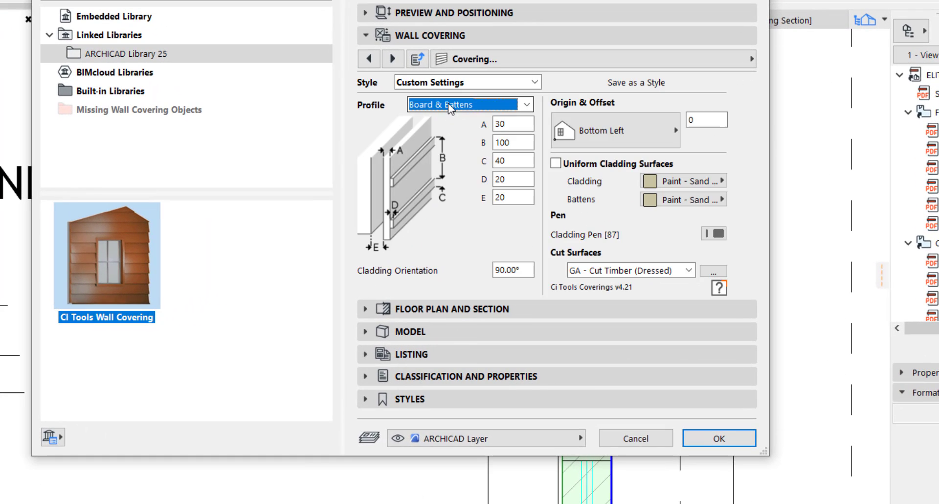
click(448, 108)
click(442, 155)
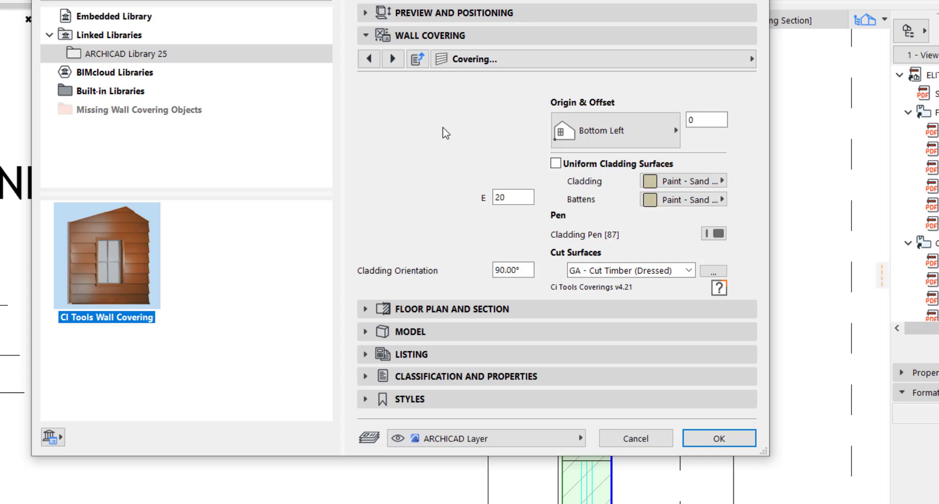
click(449, 105)
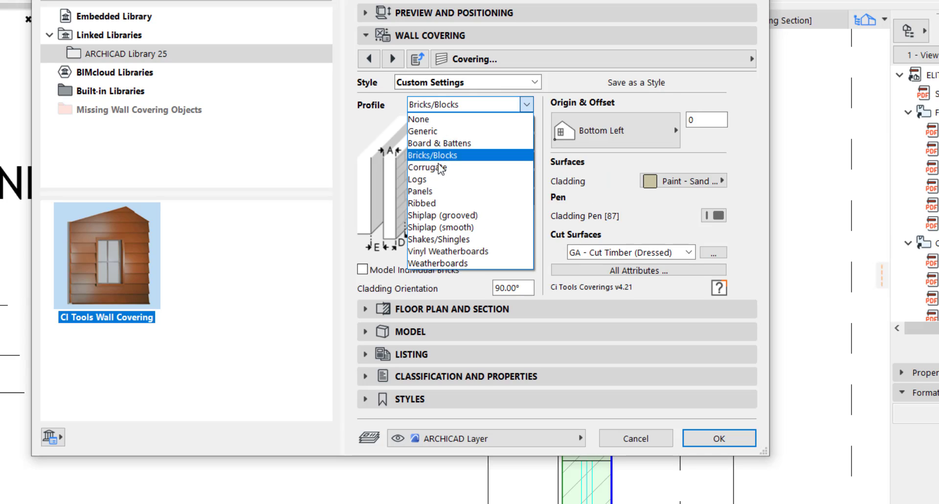
click(439, 169)
click(452, 105)
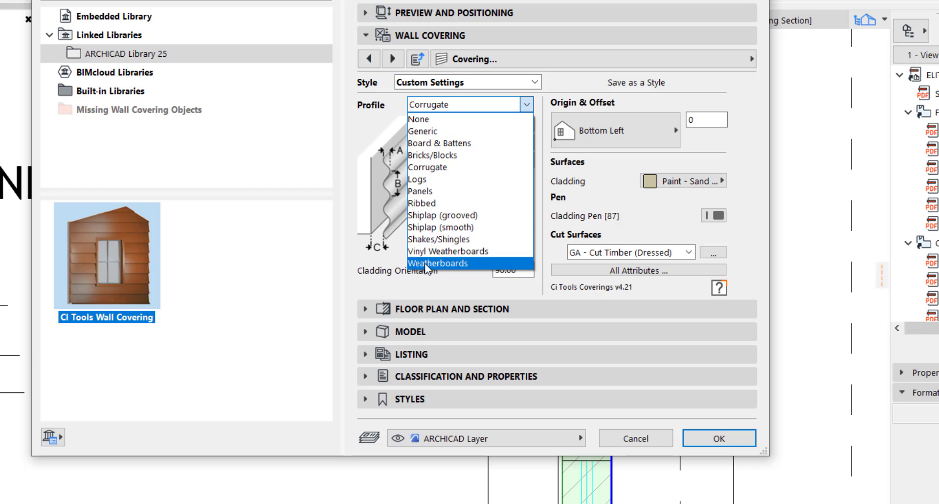
click(430, 251)
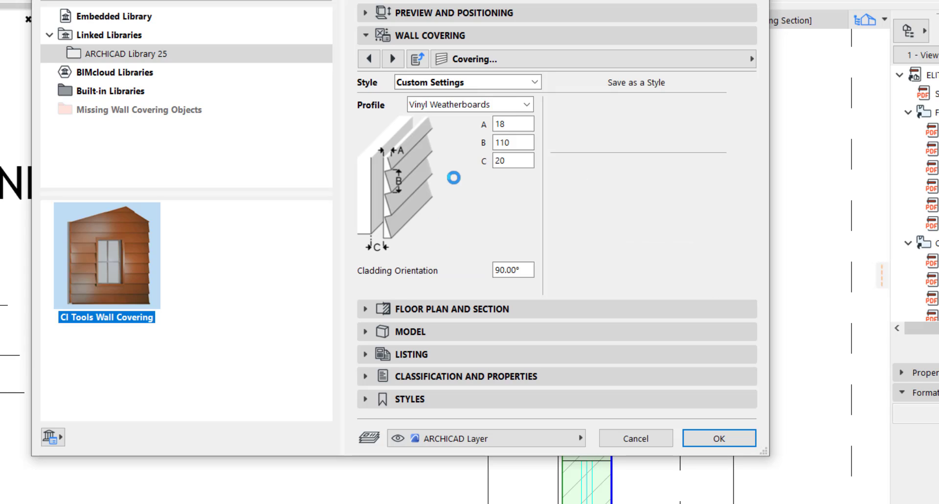
click(448, 104)
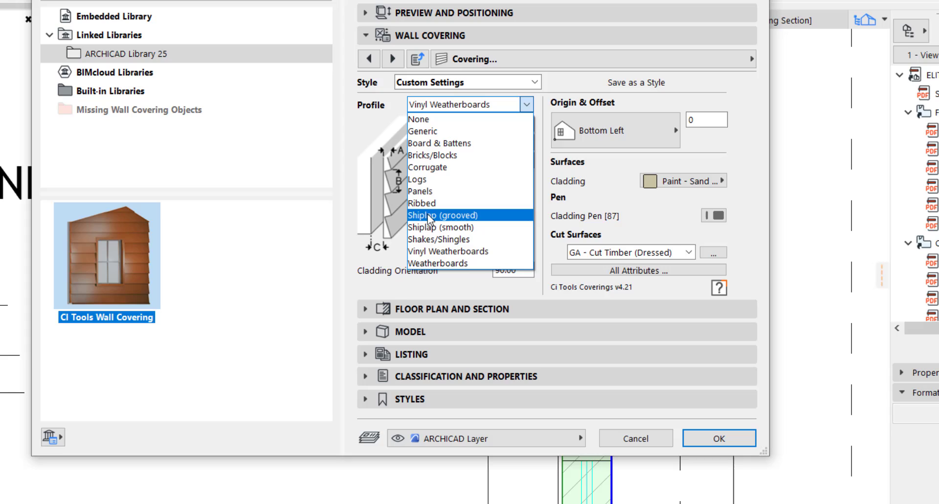
click(427, 213)
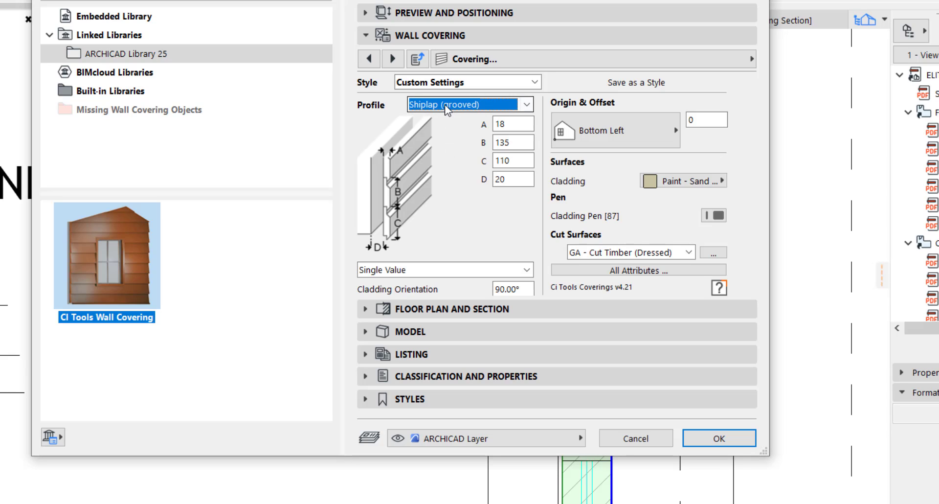
- Set the wall covering profile to Panels and accept the covering settings
click(444, 104)
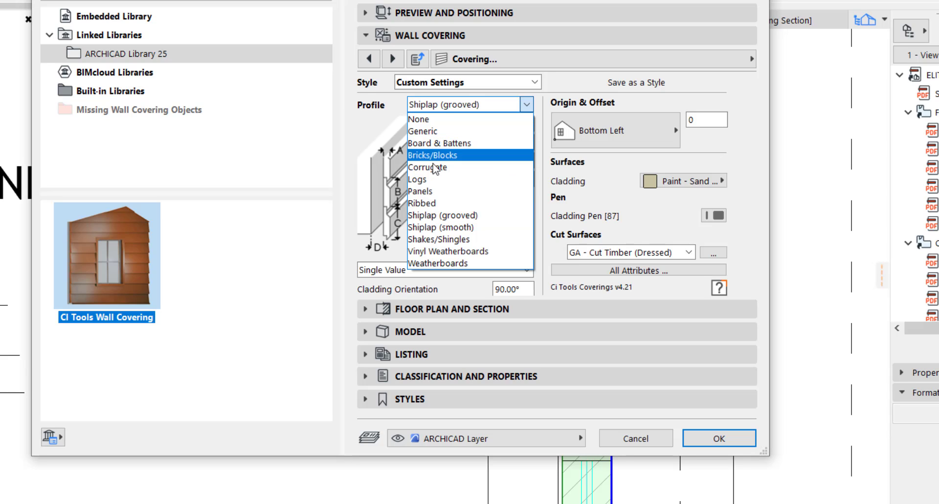
click(426, 195)
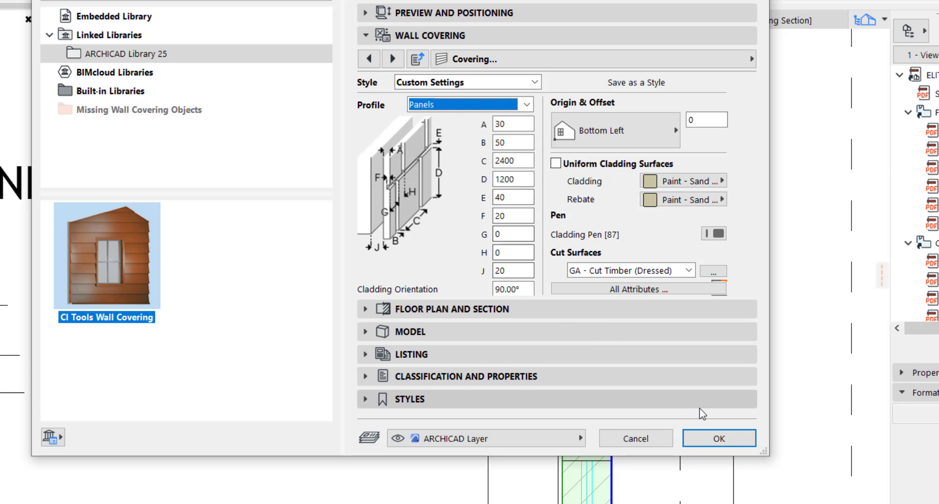
click(718, 439)
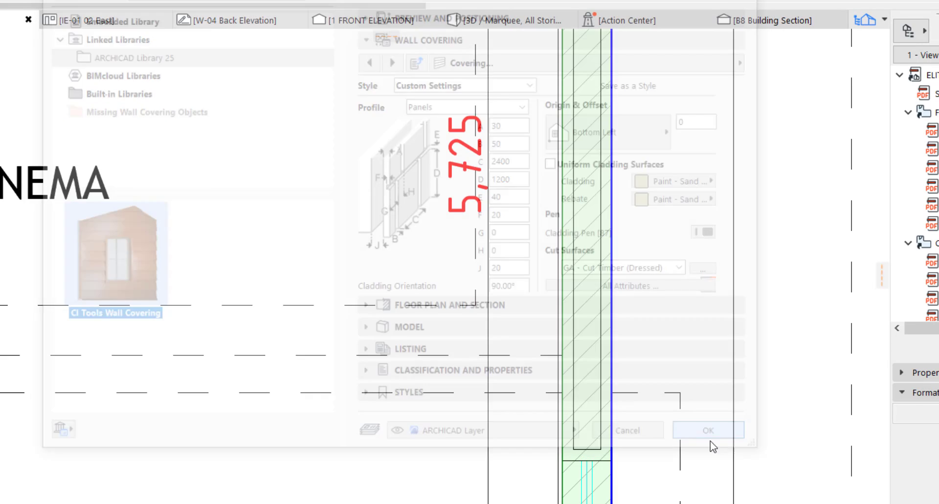
- Place the panel covering on the inner side of the cinema's outer side wall beside the 5,725 dimension
scroll(617, 367, down, 3)
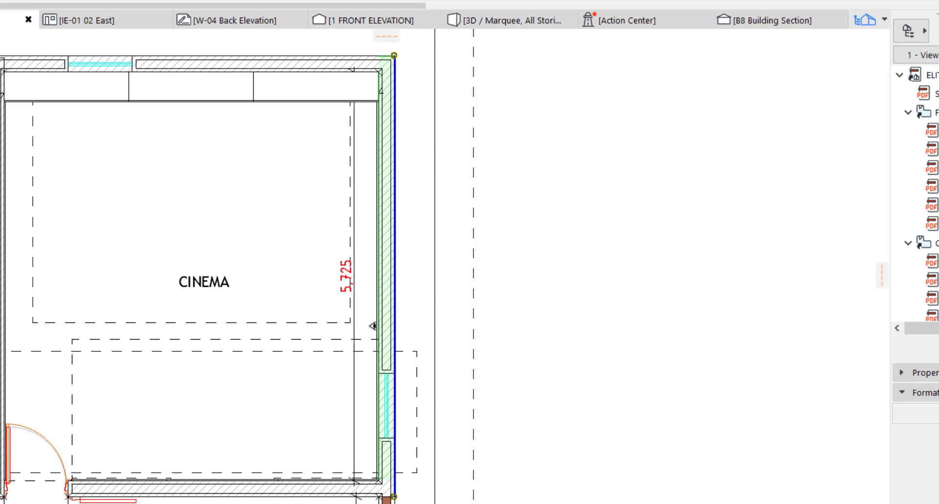
scroll(377, 289, up, 5)
scroll(385, 286, up, 3)
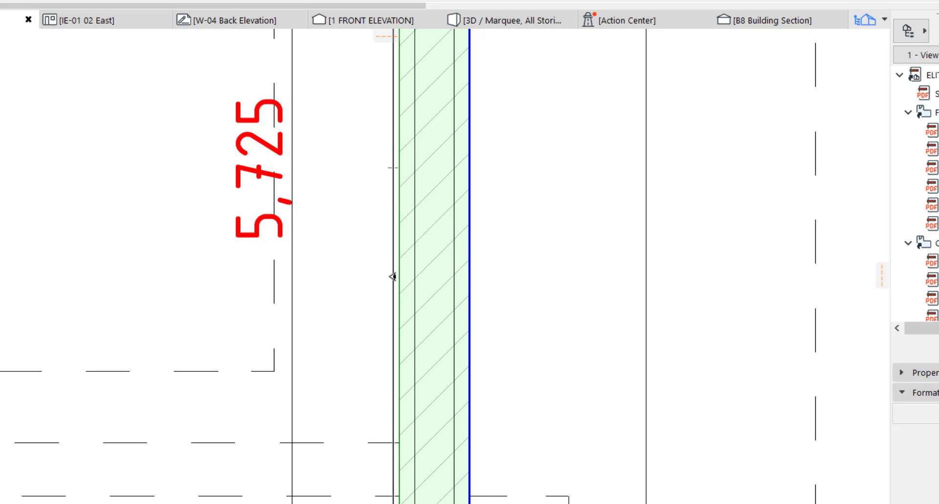
scroll(392, 277, up, 4)
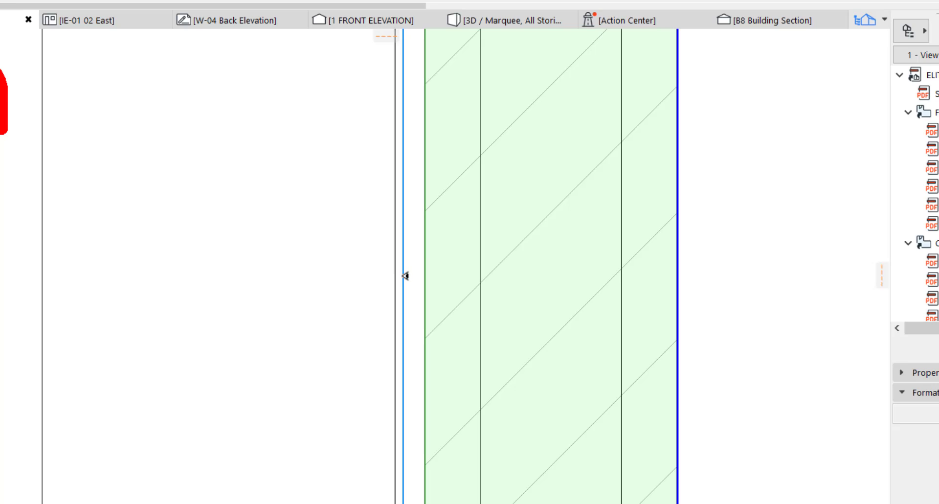
click(405, 276)
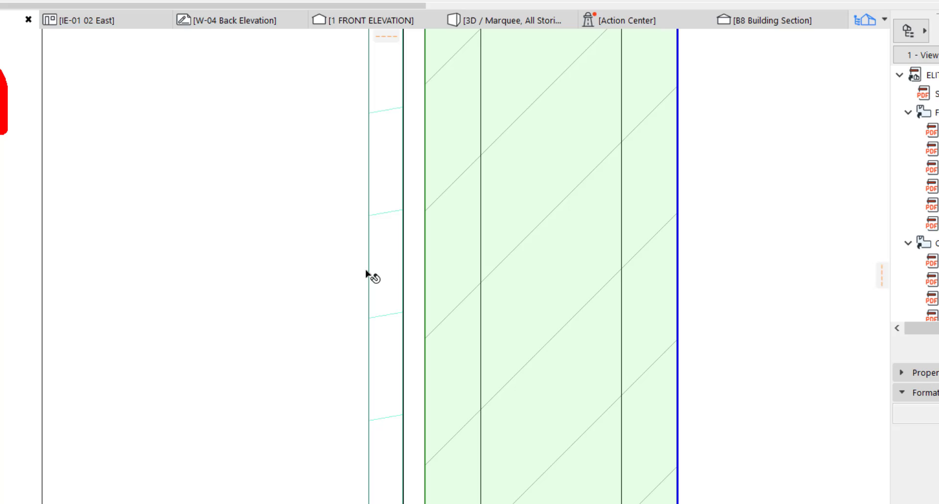
- Select the new covering strip on the floor plan and examine the panelled cinema wall in 3D
scroll(462, 281, down, 3)
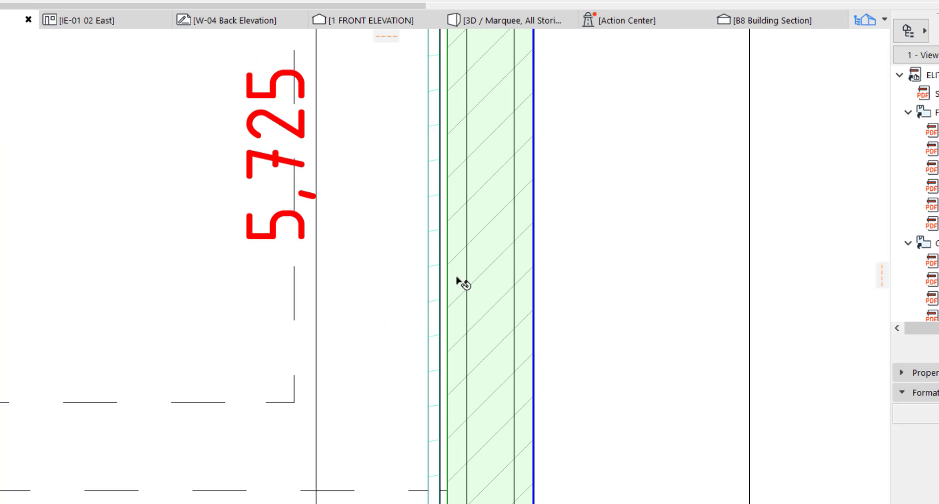
click(433, 300)
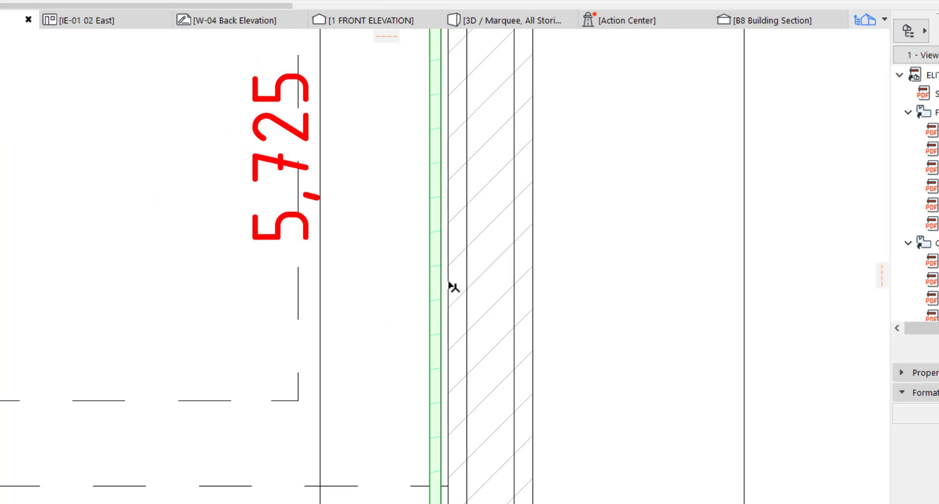
scroll(450, 287, down, 5)
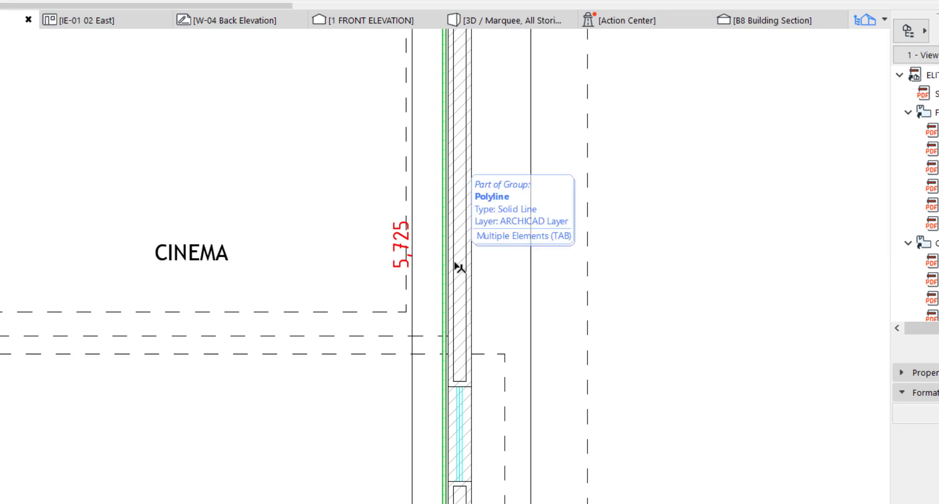
key(F3)
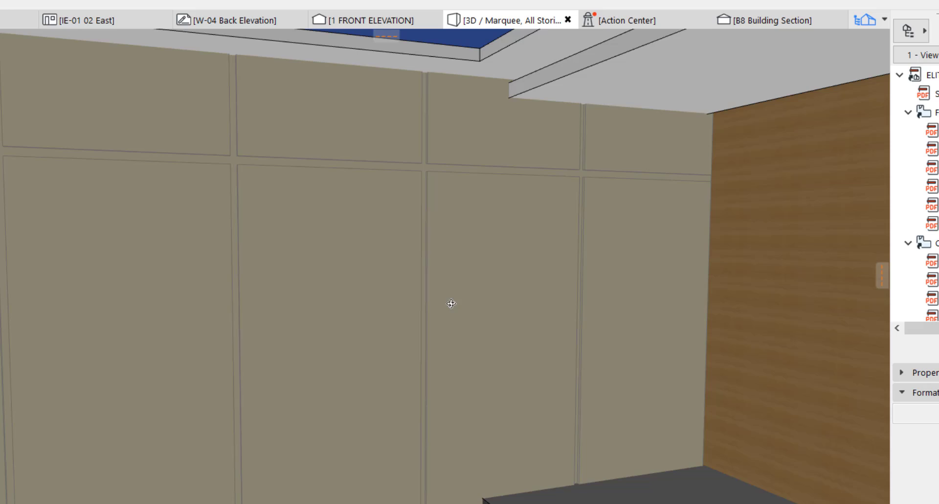
scroll(450, 303, down, 6)
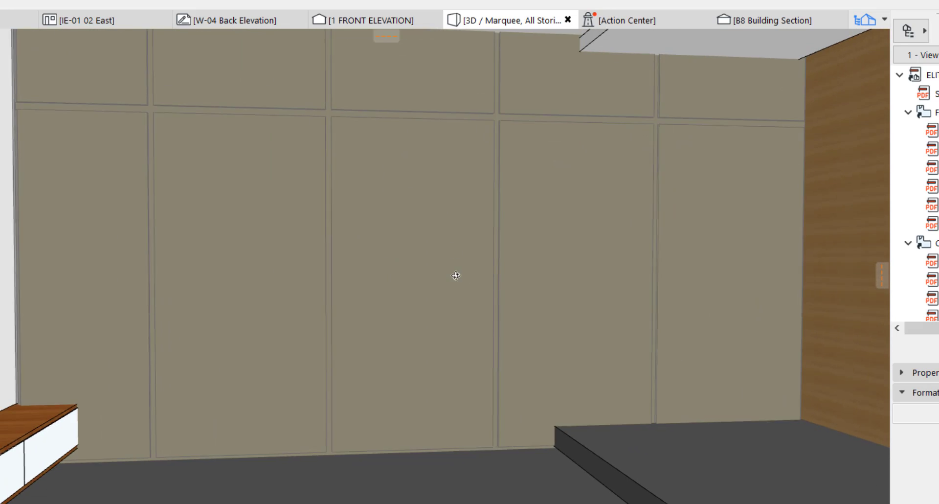
scroll(456, 275, down, 3)
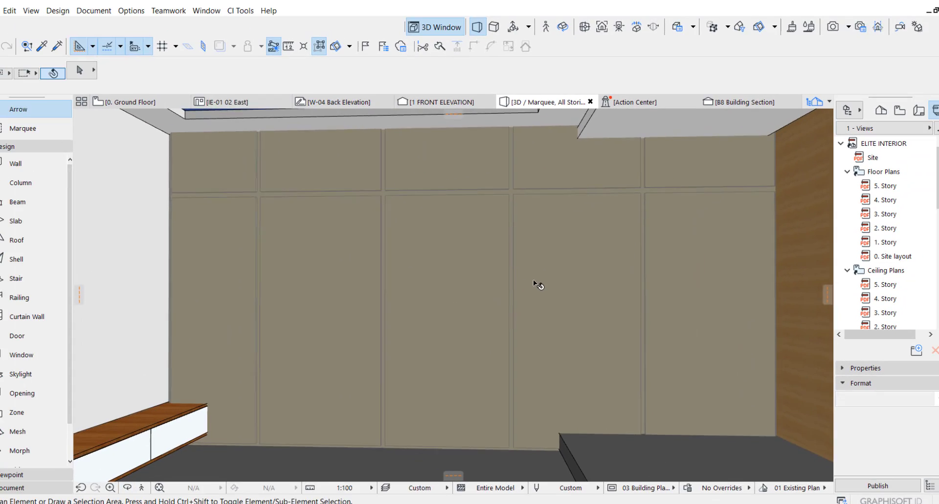
- Open the cinema wall covering's settings from the 3D view and set panel dimensions C and D to 600
click(538, 284)
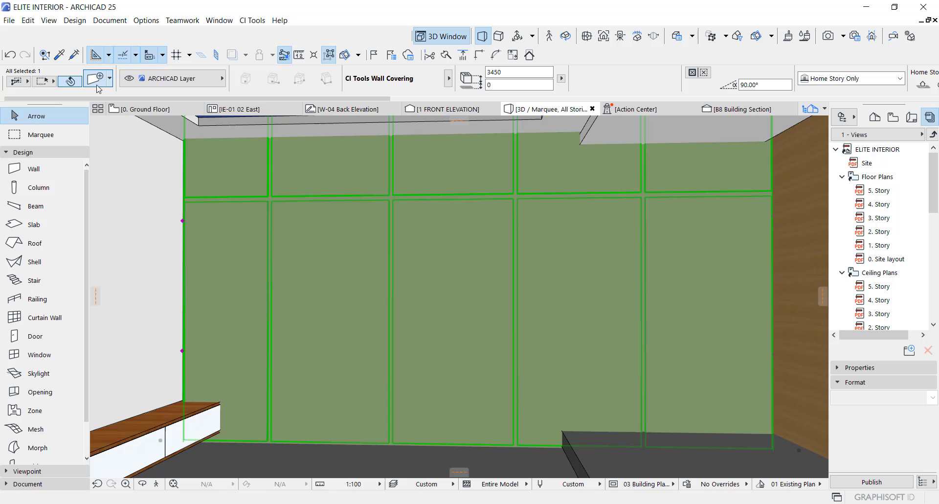
click(512, 329)
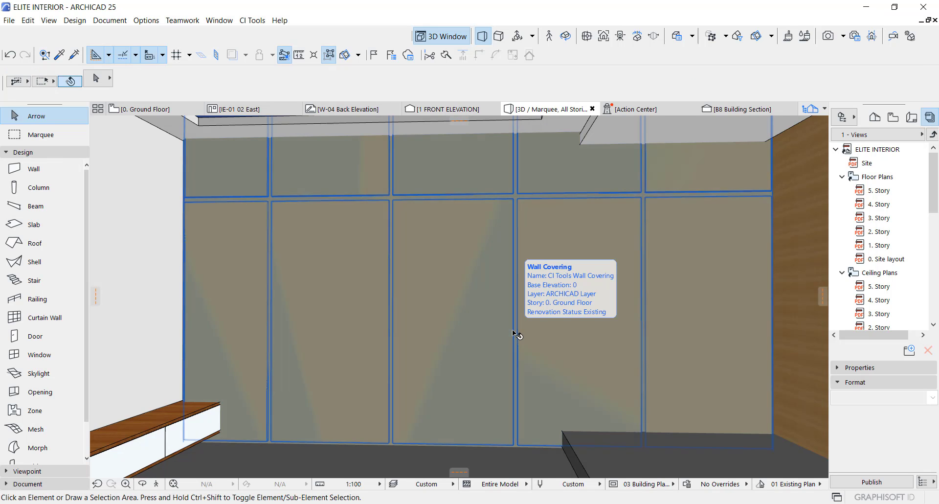
click(484, 302)
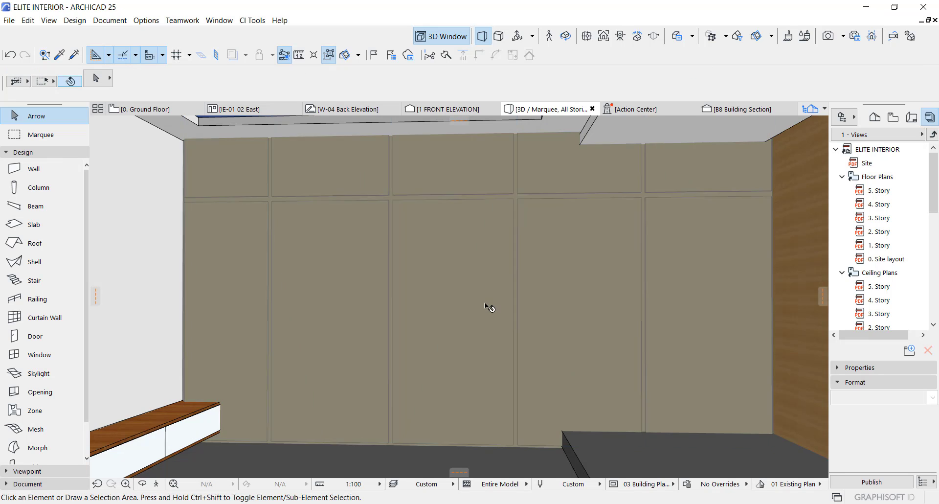
double_click(420, 262)
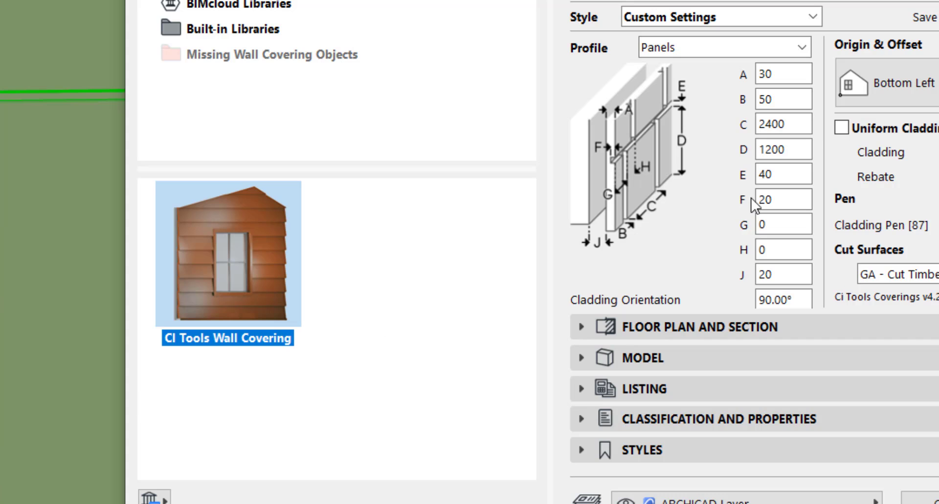
click(778, 149)
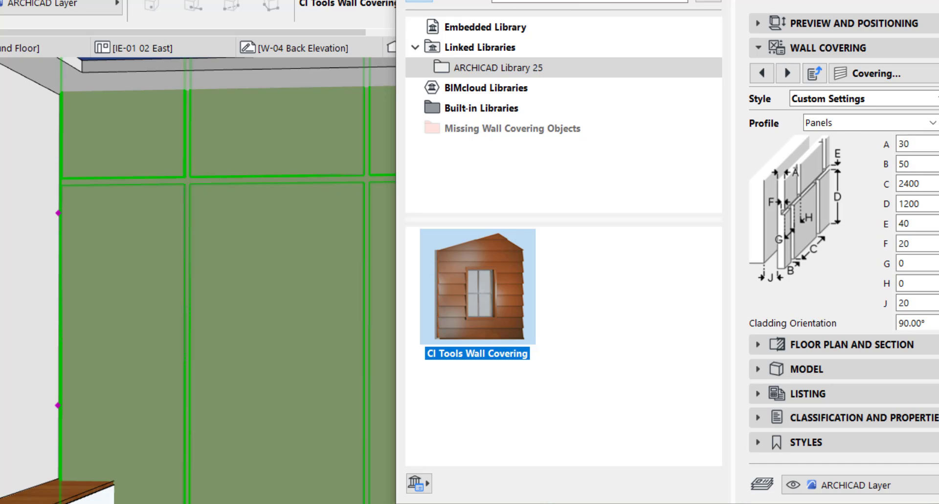
drag(839, 0, 515, 0)
drag(600, 226, 561, 229)
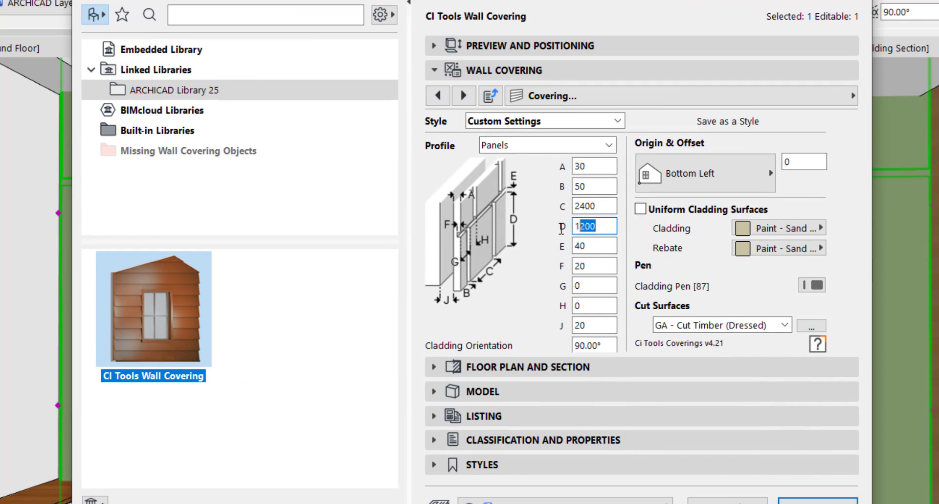
text(600)
click(596, 207)
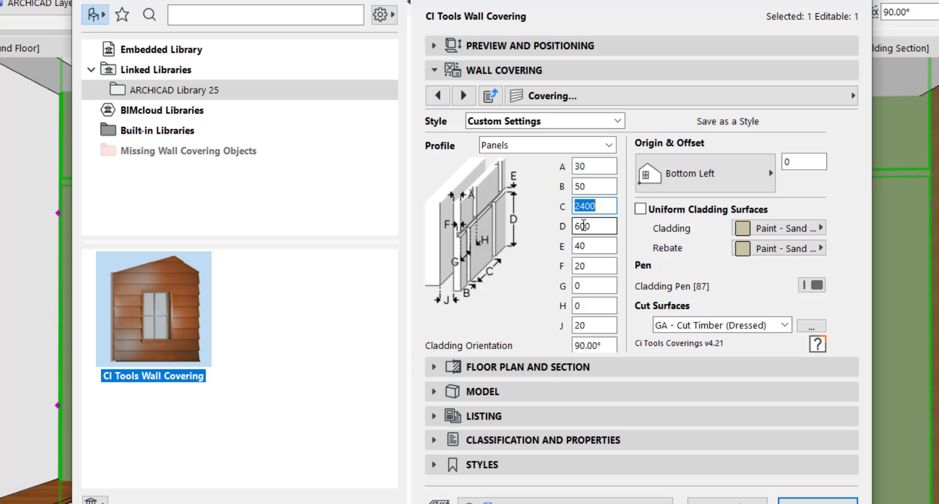
text(600)
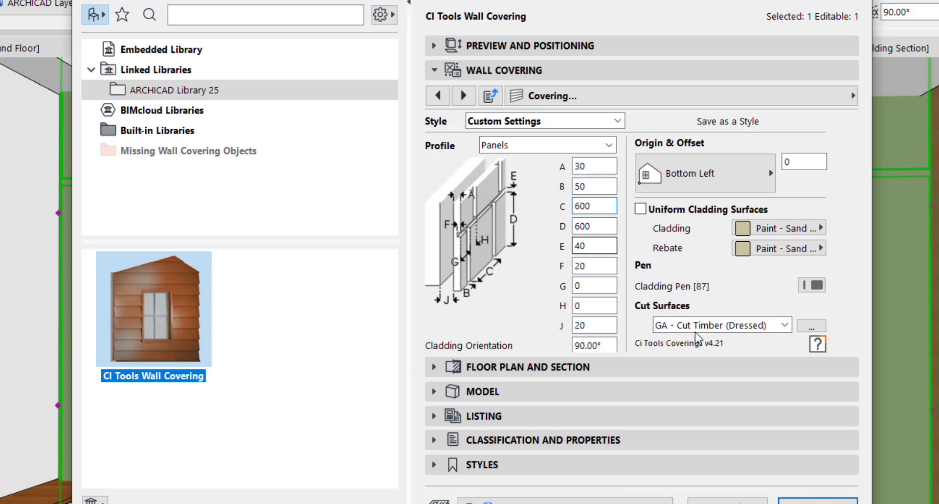
key(Tab)
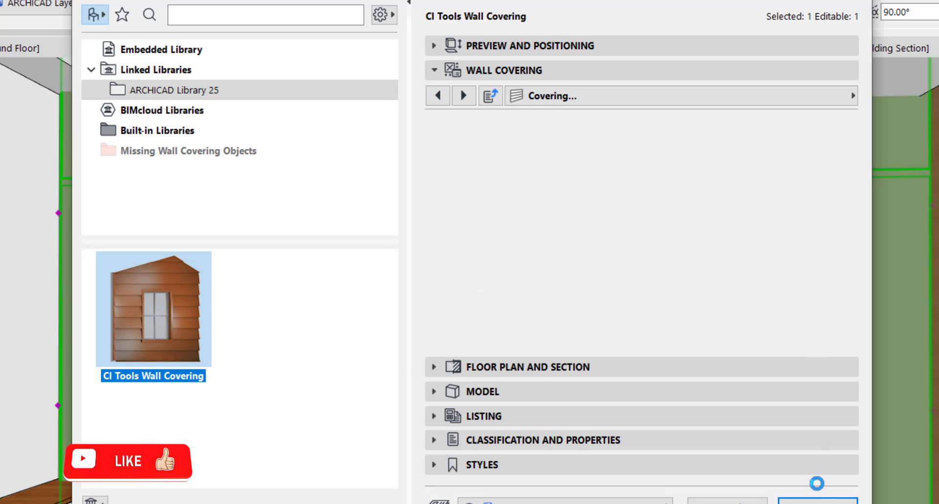
click(815, 499)
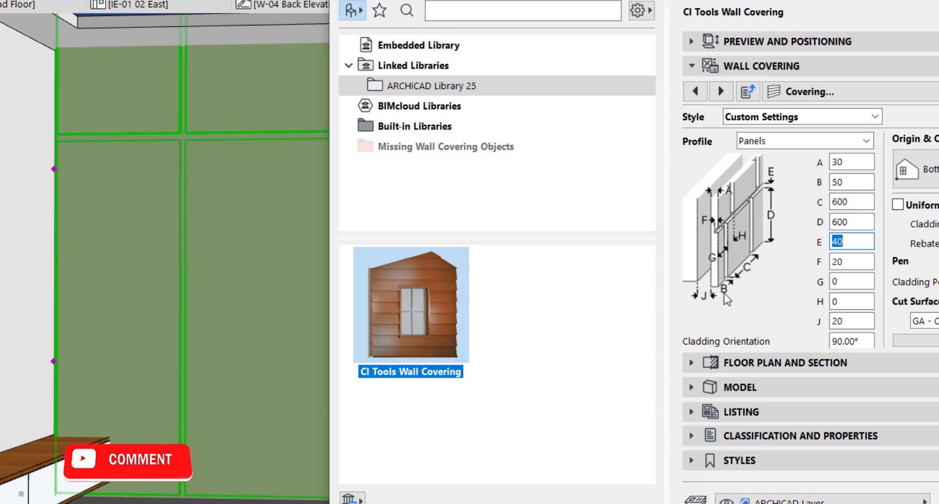
- Set the panel covering's gap dimensions B and E to 20
click(855, 184)
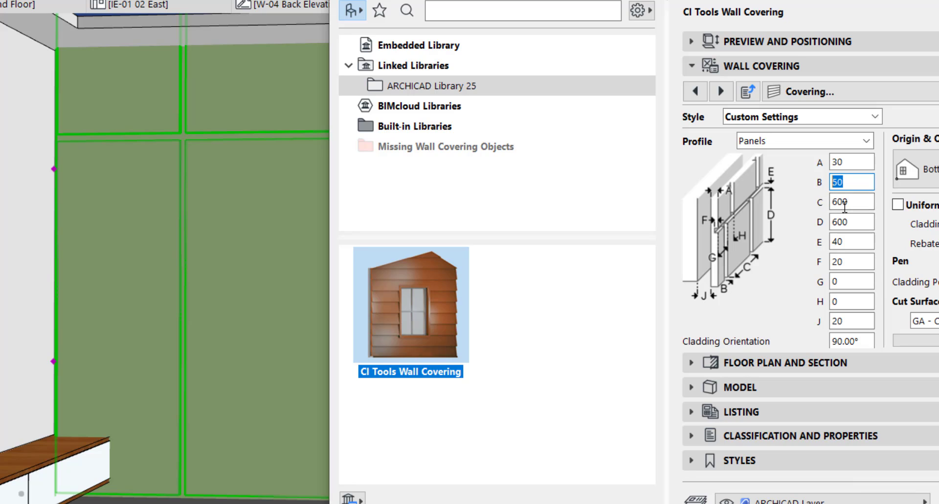
text(20)
key(Return)
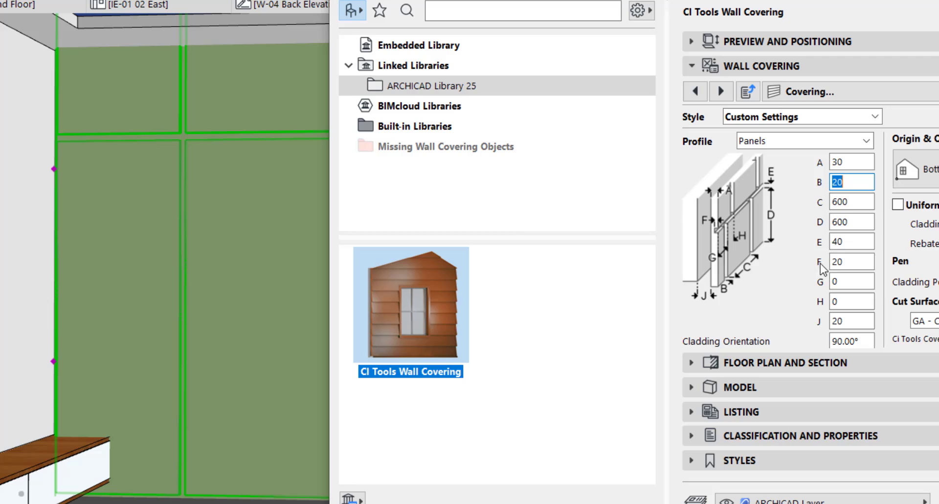
double_click(841, 241)
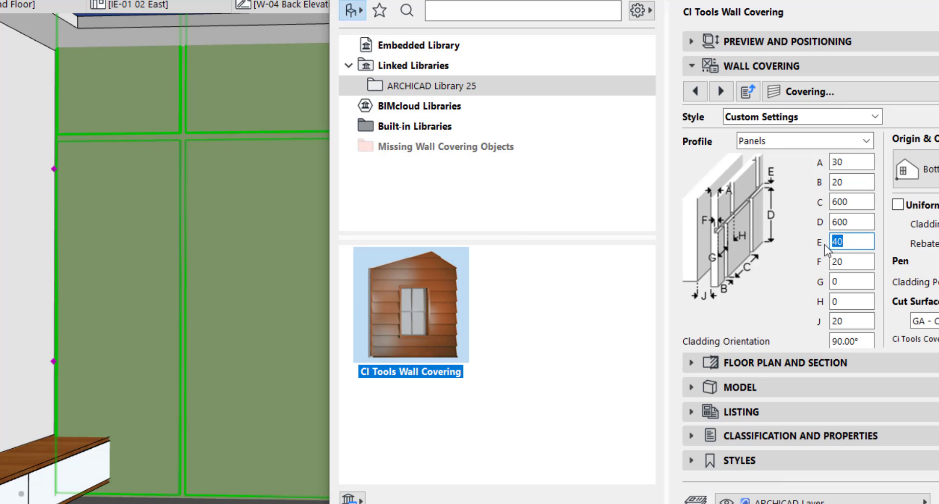
text(20)
- Set the panel covering's dimension F to 10 and dimension J to 0
click(845, 264)
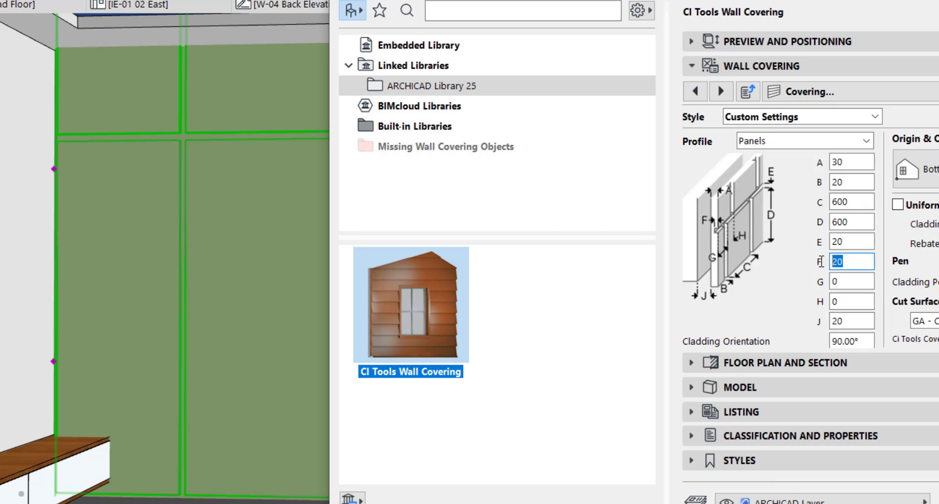
text(1)
key(Tab)
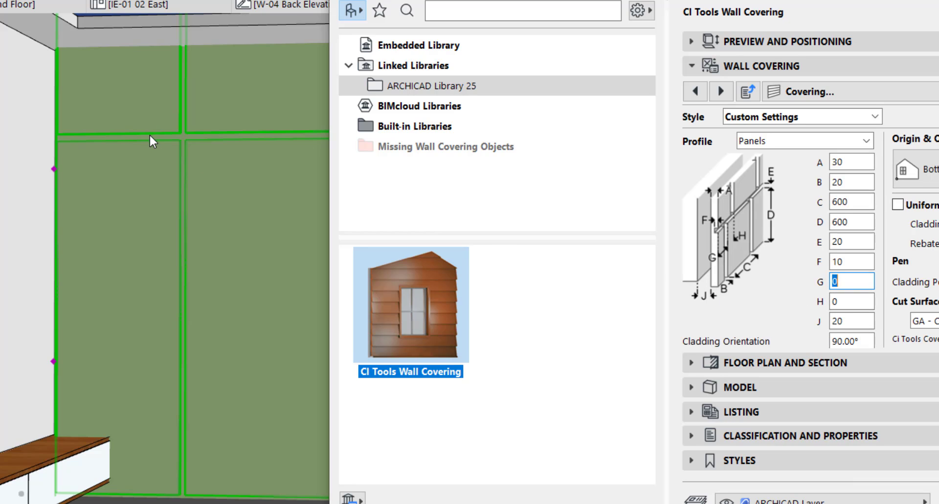
drag(845, 317, 828, 318)
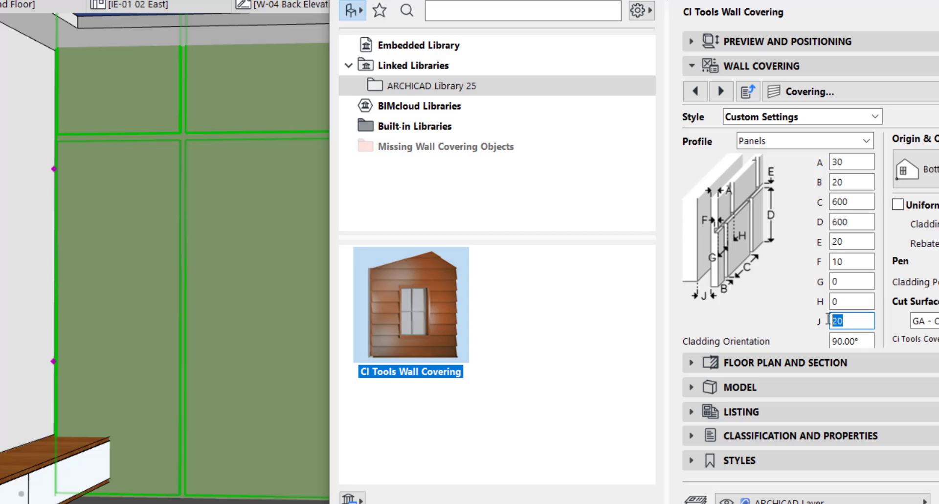
text(0)
click(851, 302)
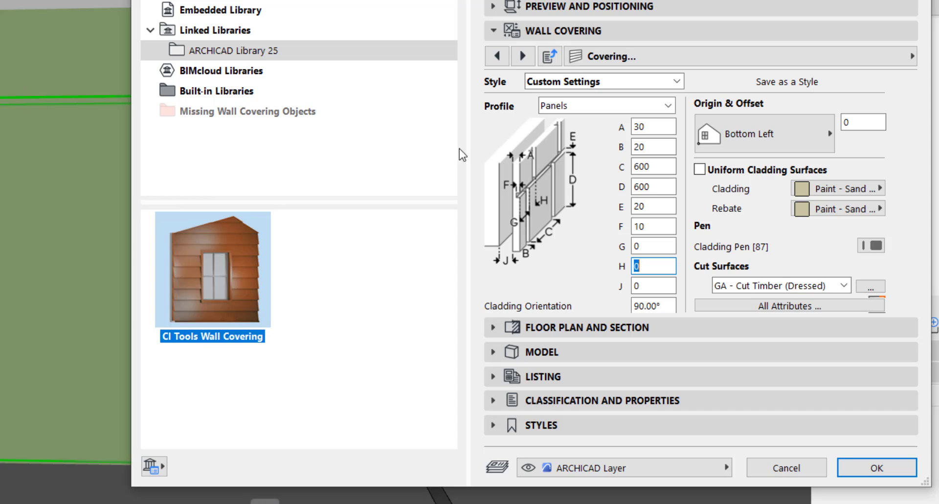
- Assign the Paint-03 surface to the covering's rebate, accept the settings and deselect the covering to inspect the panel grid
click(817, 207)
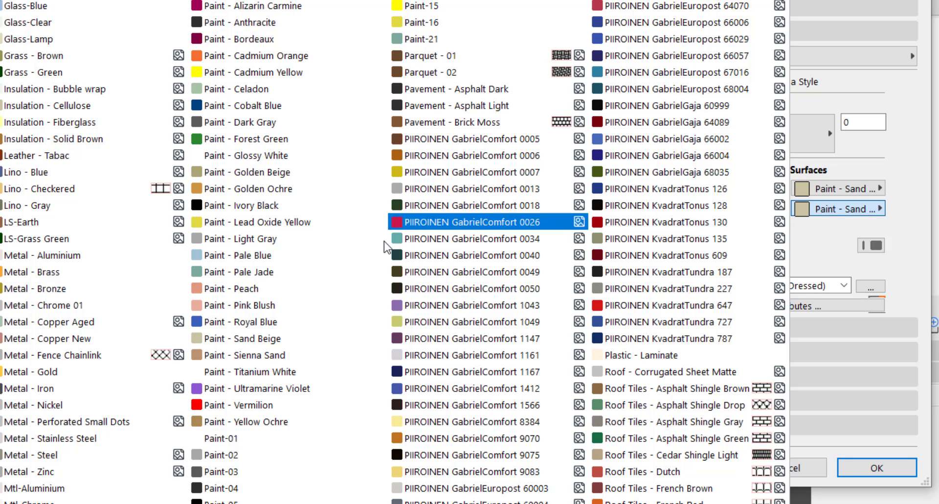
click(229, 471)
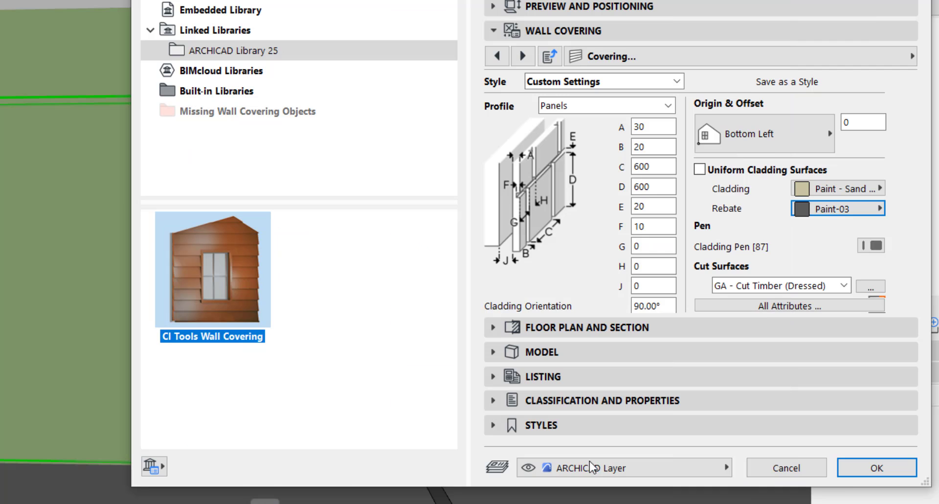
click(864, 470)
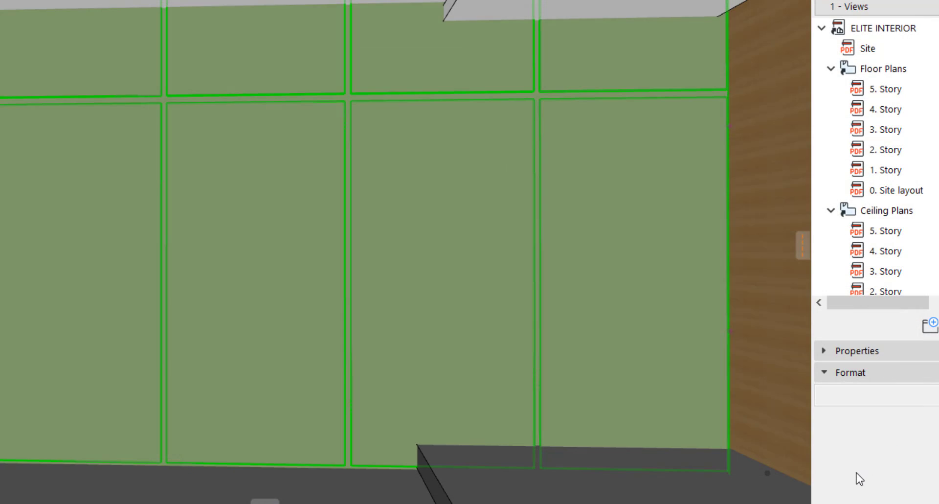
key(Escape)
scroll(204, 180, up, 1)
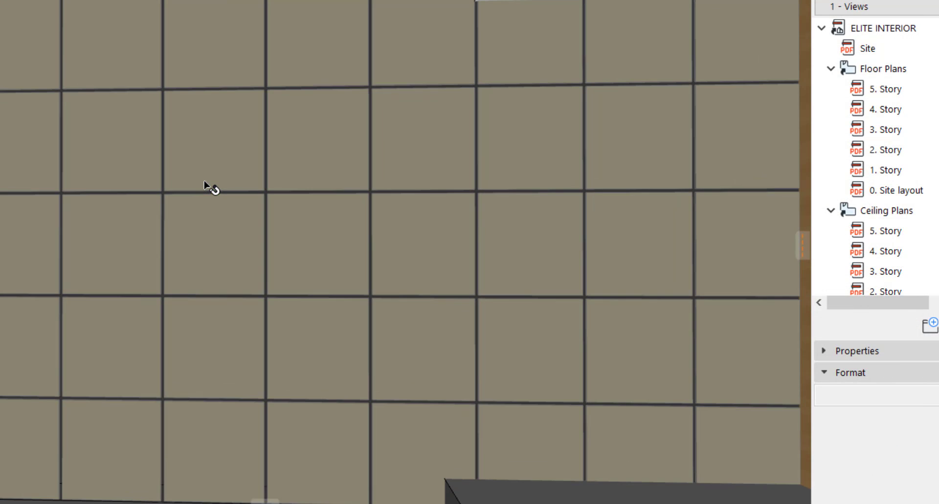
scroll(296, 96, down, 1)
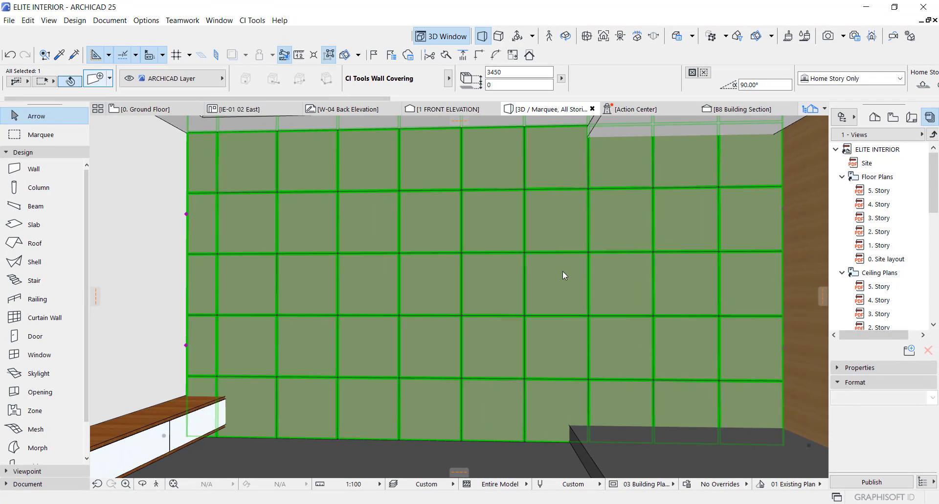
- Set the cinema wall covering's cladding orientation to 45° and accept the settings
double_click(576, 264)
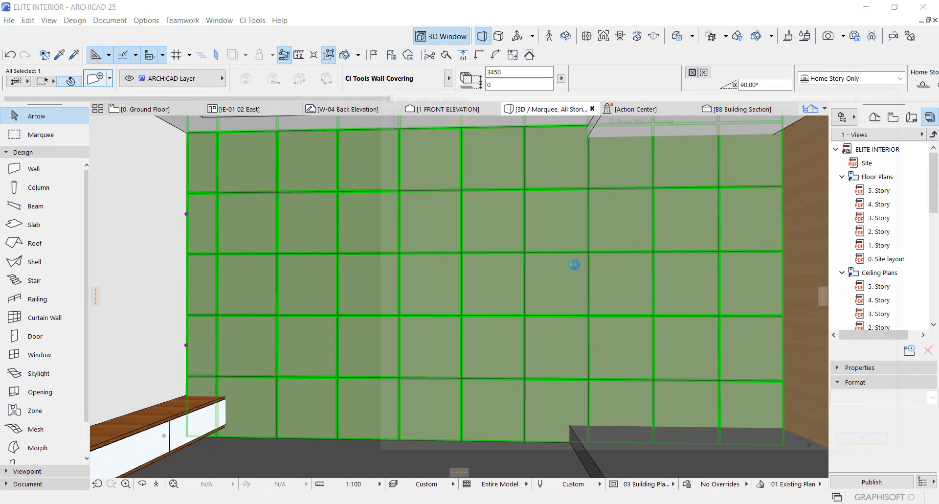
click(727, 336)
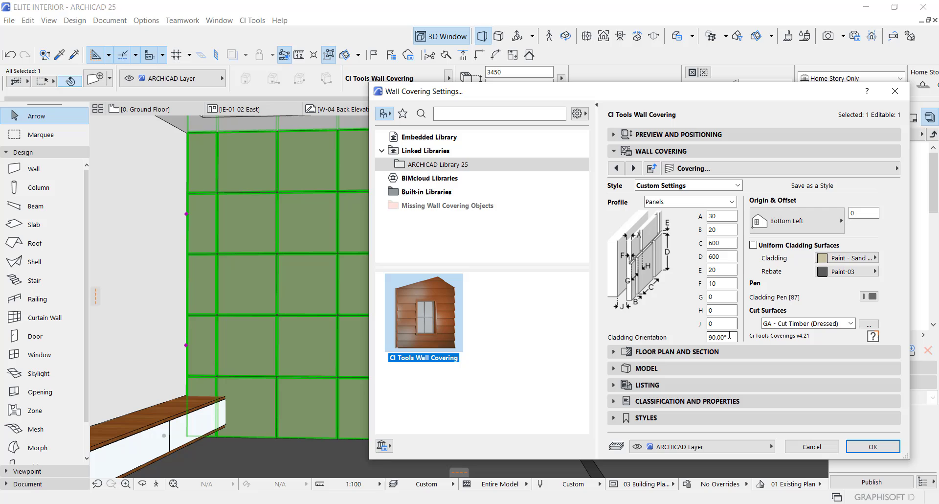
text(45)
click(710, 325)
click(864, 444)
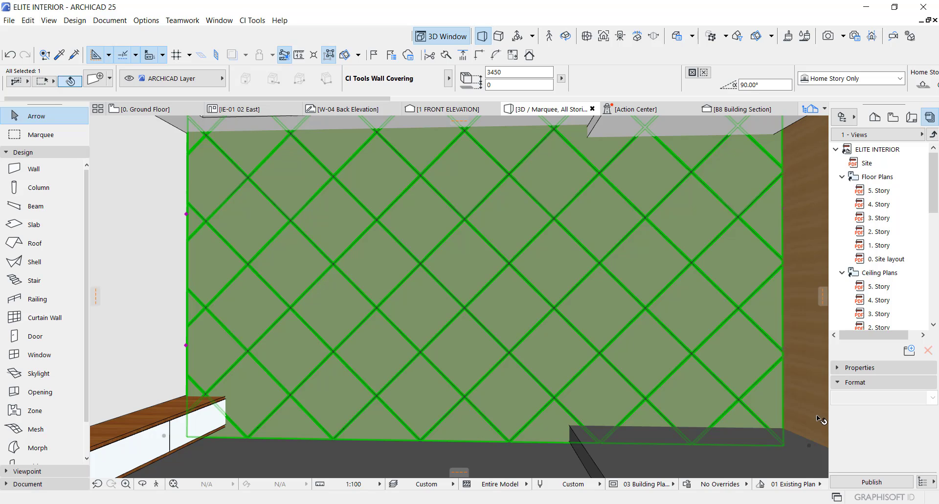
- Set the cinema wall panel covering's dimension C to 1200 and accept the settings
key(Escape)
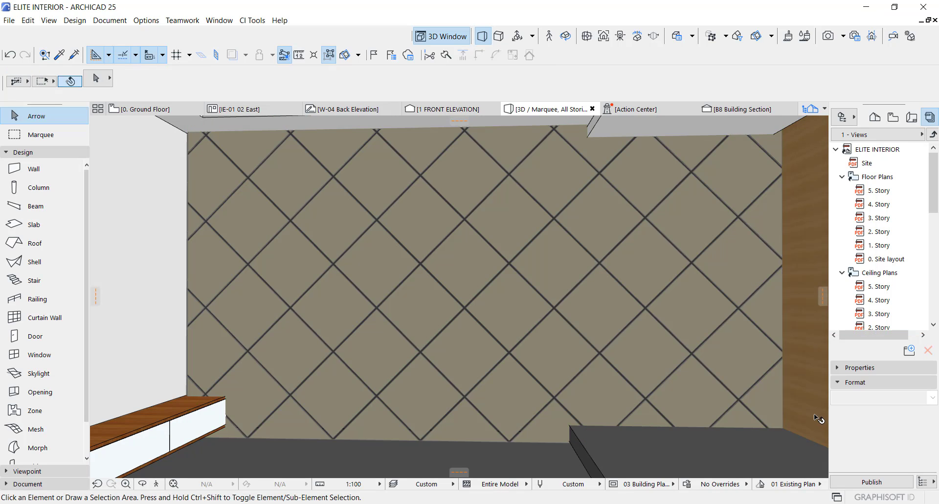
shift+middle_drag(618, 344, 575, 341)
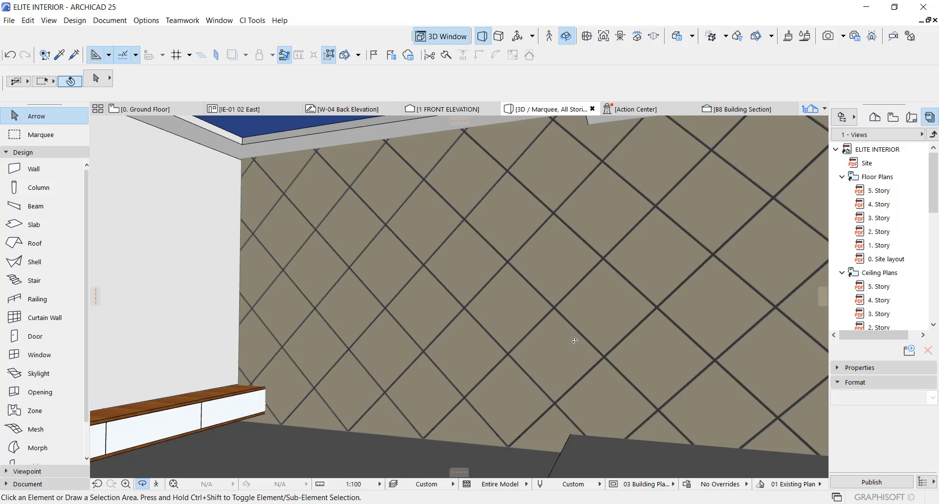
drag(574, 340, 678, 339)
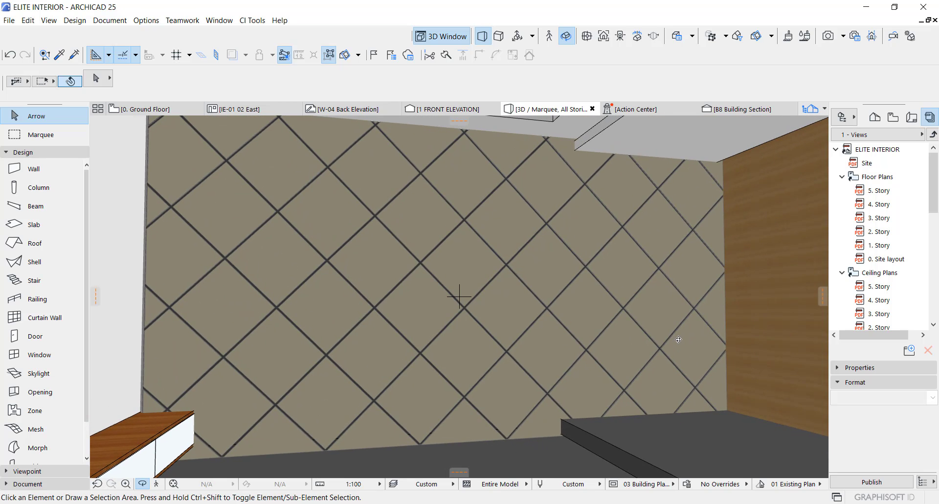
key(Escape)
click(495, 274)
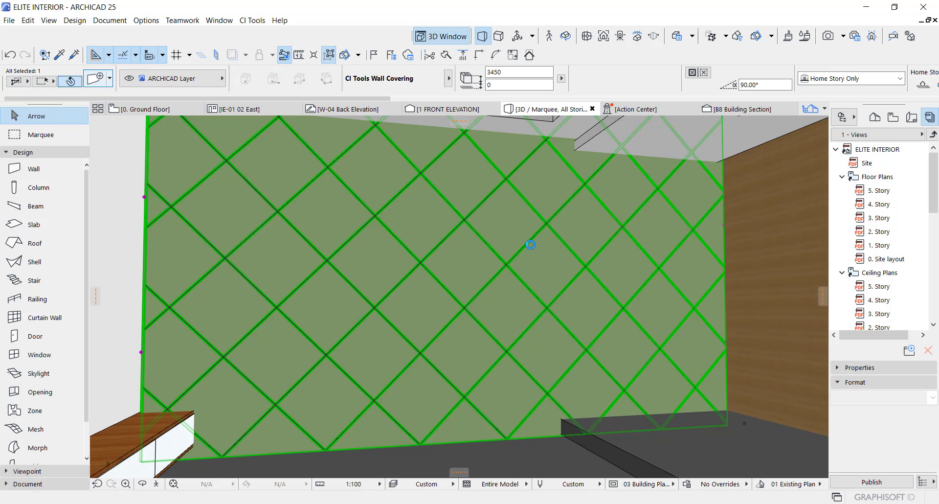
double_click(638, 250)
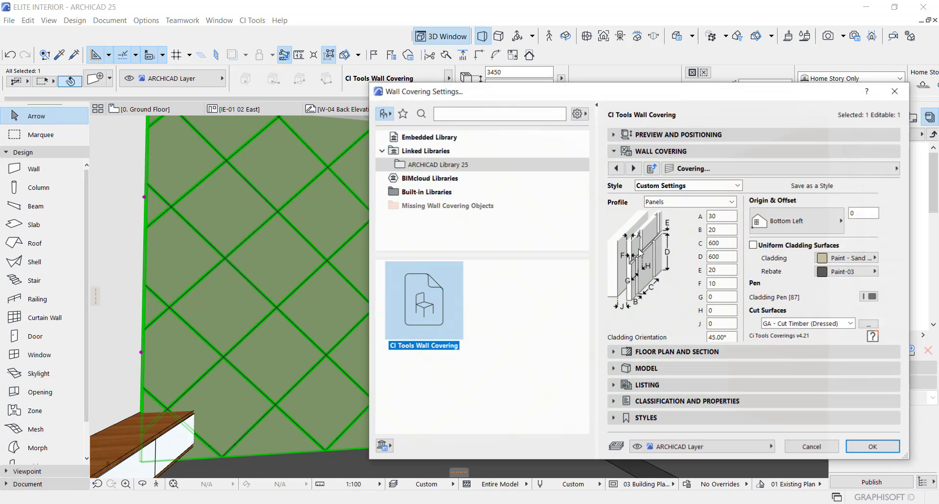
double_click(719, 242)
text(1200)
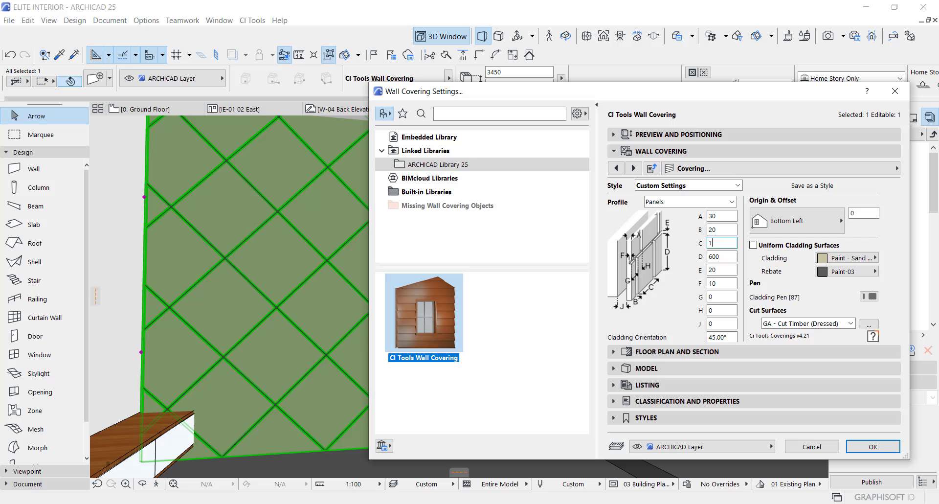
click(872, 447)
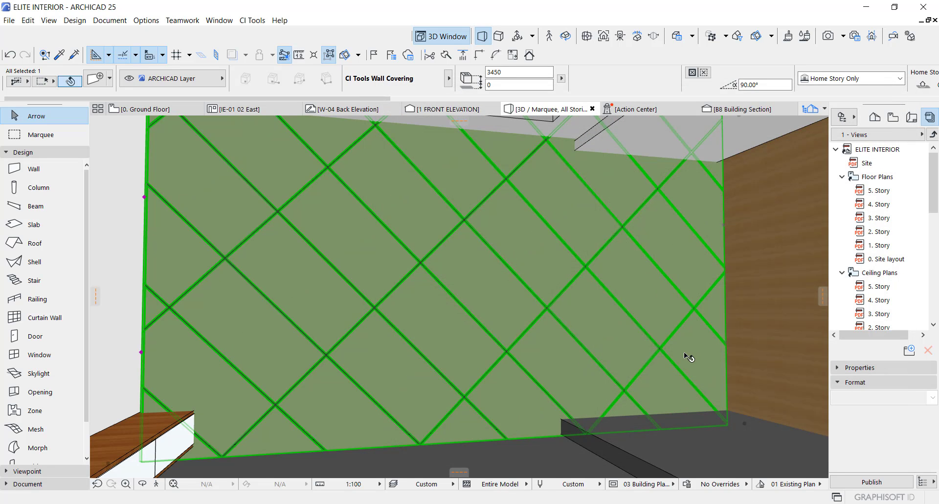
- Set the panel covering's dimensions C and D to 900 and accept the settings
middle_drag(684, 352, 600, 353)
scroll(510, 323, down, 1)
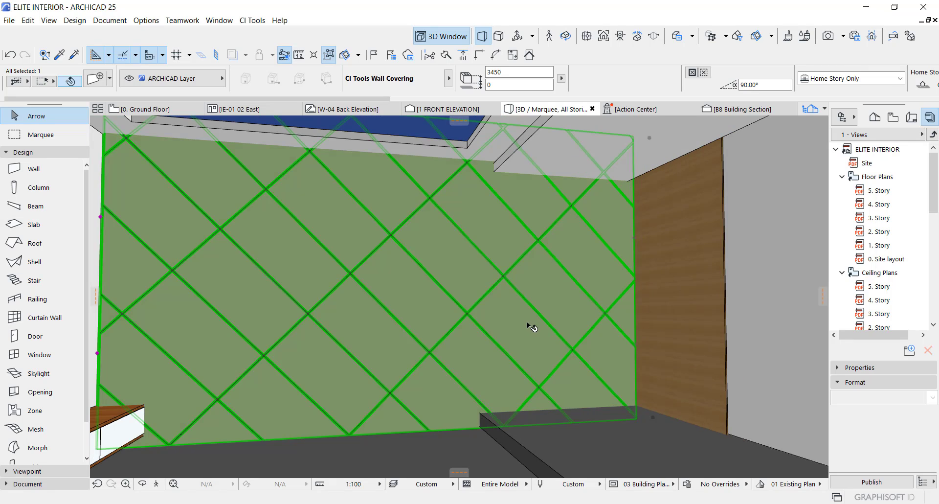
drag(527, 322, 581, 319)
mouse_move(500, 326)
shift+middle_down()
mouse_move(457, 325)
mouse_move(481, 328)
shift+middle_up()
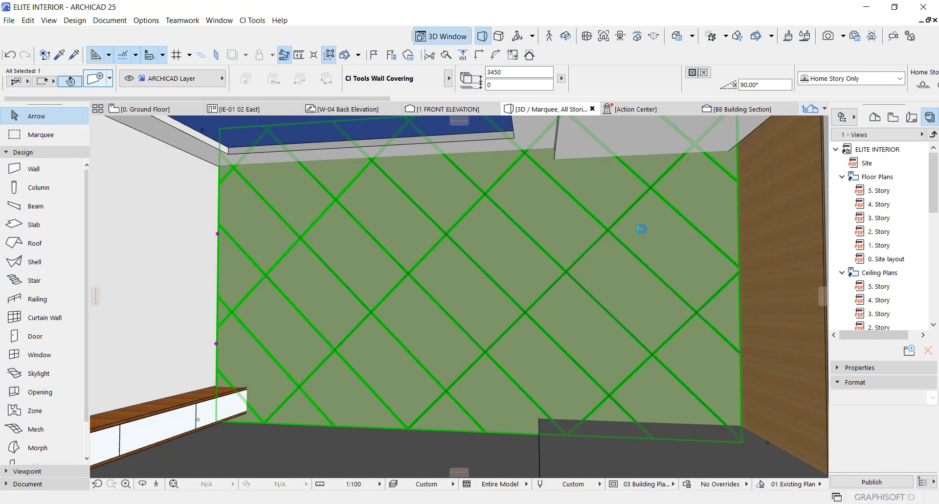
double_click(641, 229)
click(708, 257)
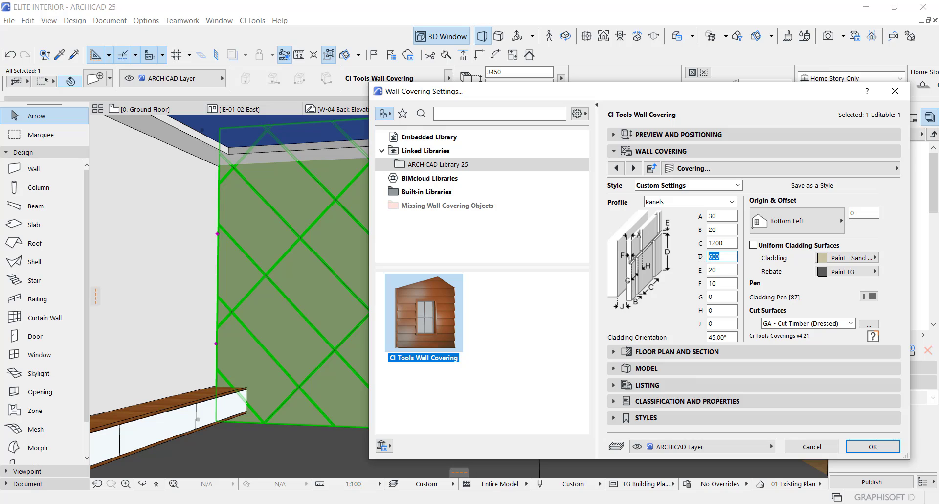
click(726, 242)
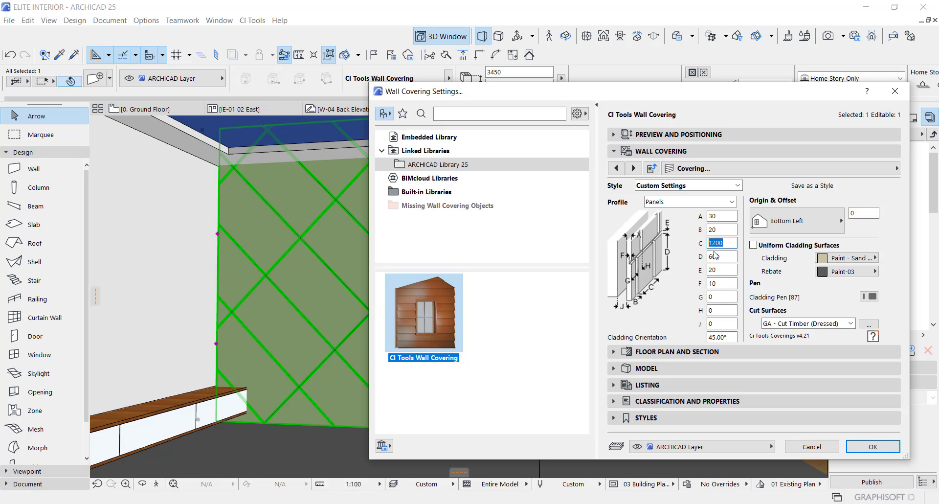
text(300)
drag(732, 258, 694, 260)
text(900)
click(863, 447)
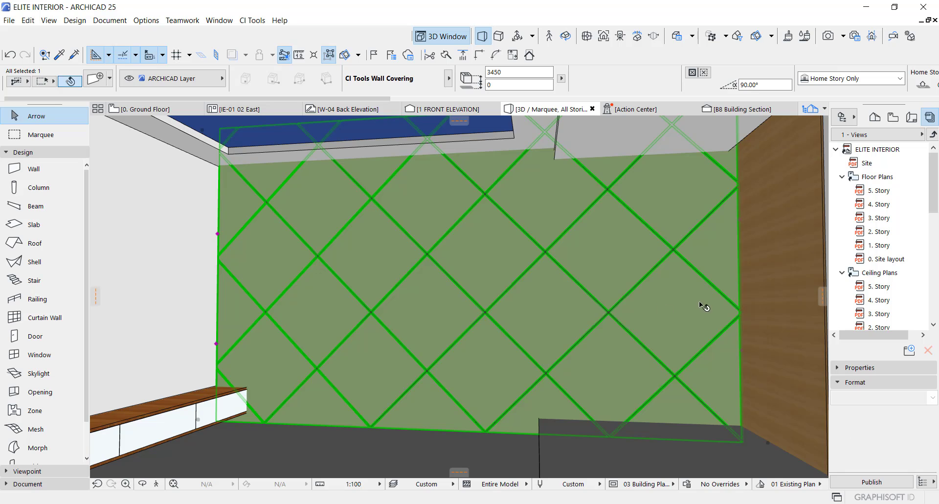
- Set the panel covering's dimensions C and D to 600, accept the settings and inspect the diagonal panel grid
scroll(693, 300, up, 3)
scroll(489, 276, up, 1)
scroll(436, 275, down, 3)
middle_drag(502, 282, 525, 284)
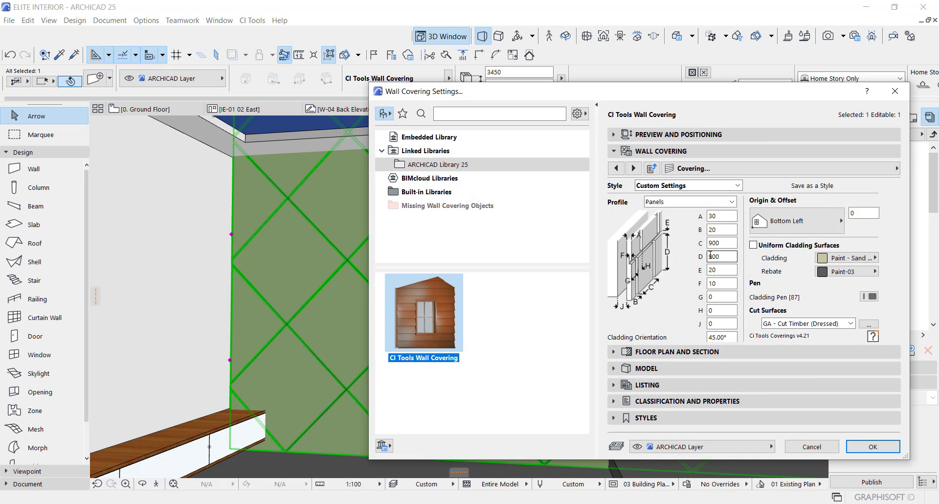
drag(710, 254, 702, 253)
text(6)
key(shift+Tab)
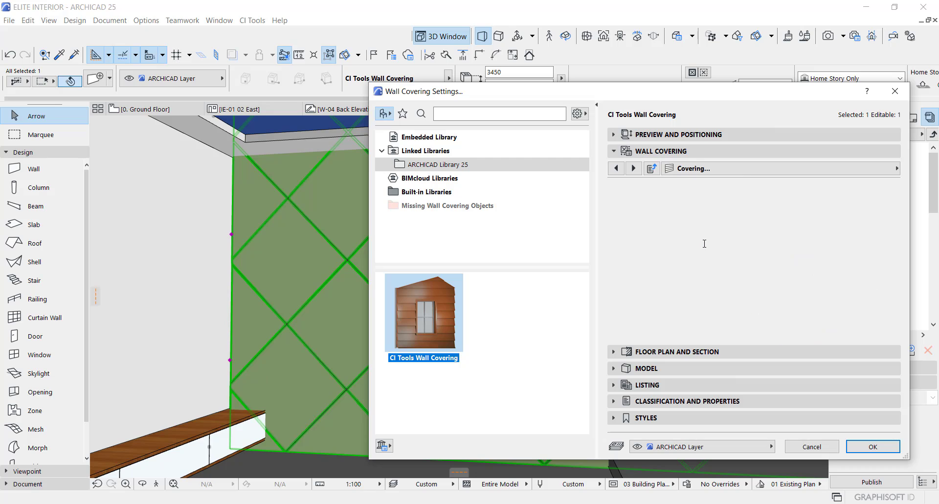
text(600)
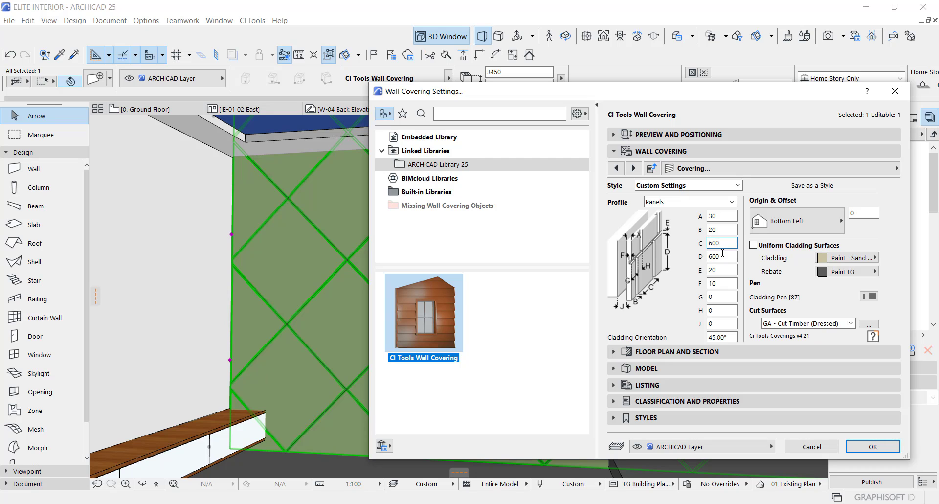
click(722, 253)
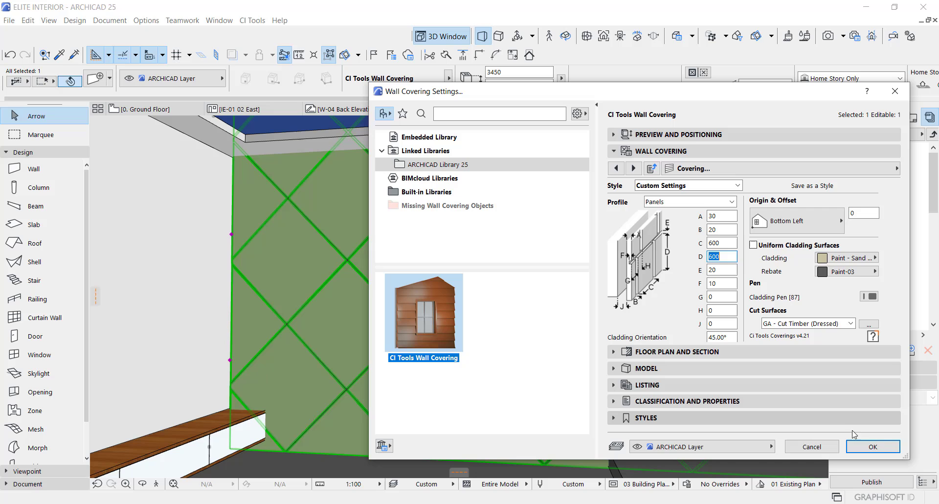
click(873, 447)
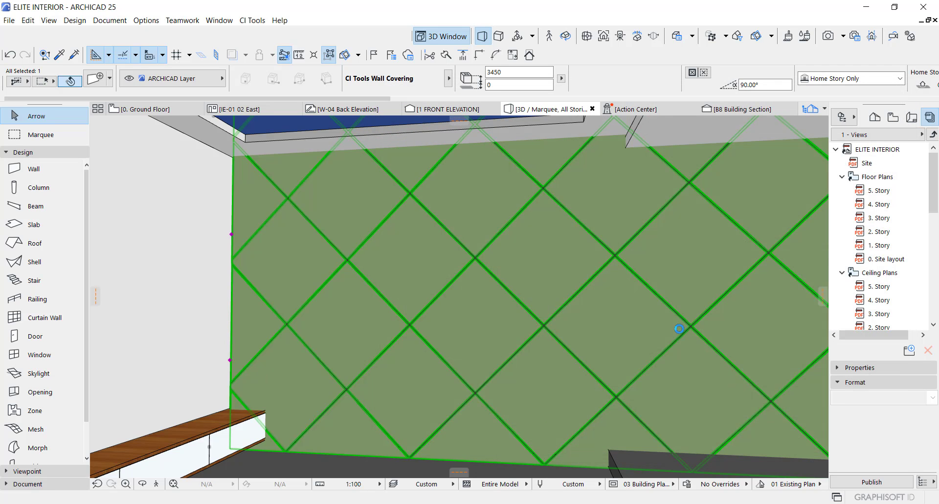
shift+middle_drag(664, 321, 554, 288)
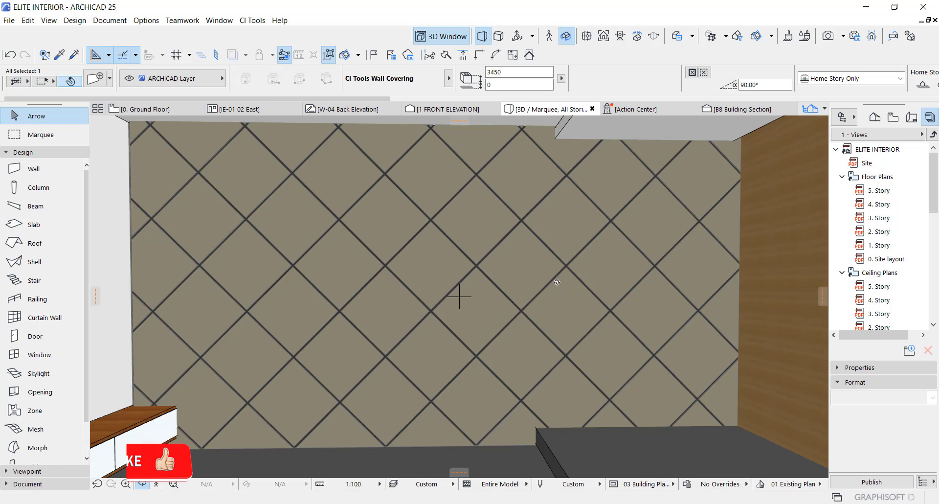
key(Escape)
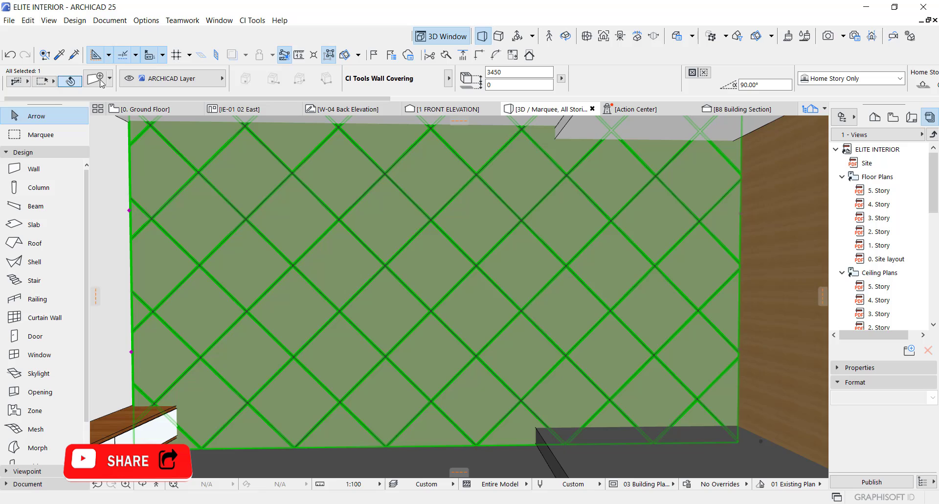
- Change the wall covering's profile from Panels to Shiplap (grooved) and accept the settings
double_click(538, 169)
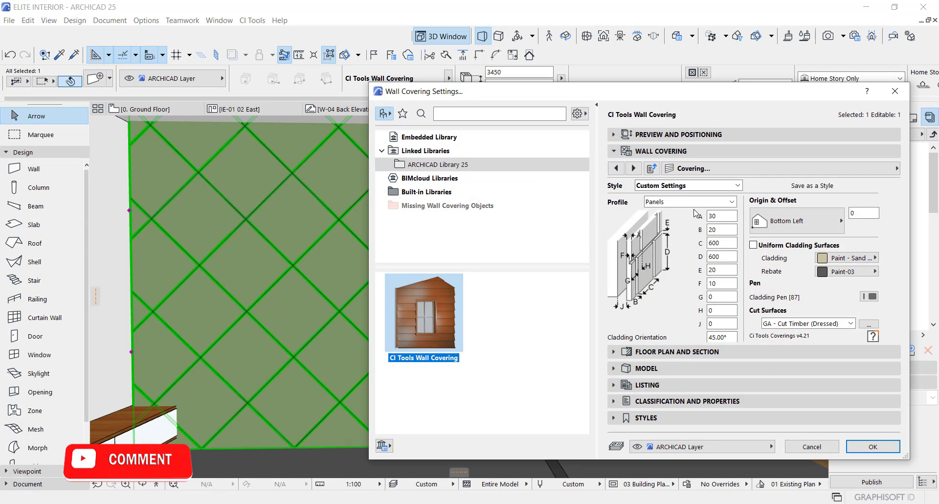
click(673, 205)
click(672, 276)
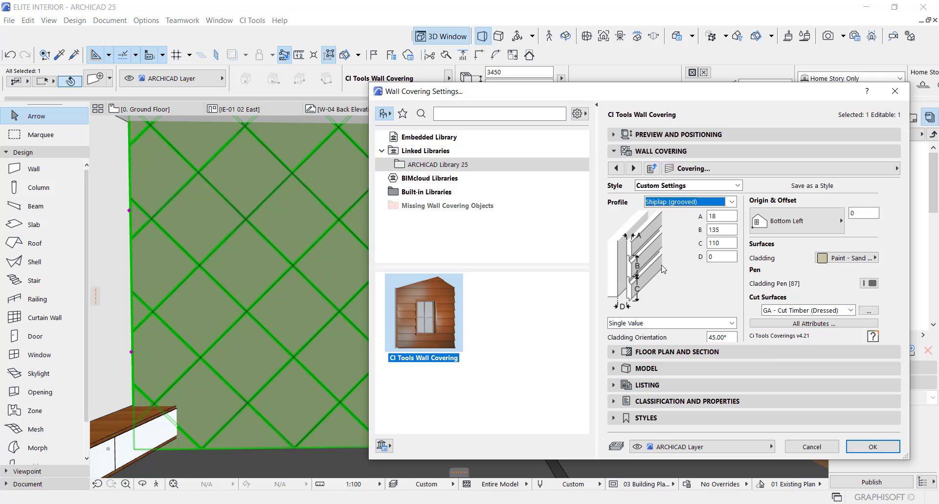
click(854, 449)
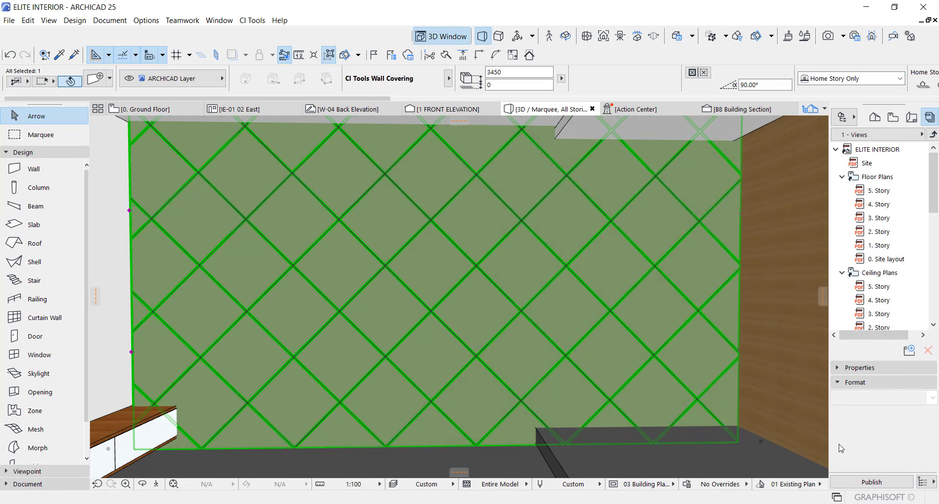
scroll(363, 261, up, 2)
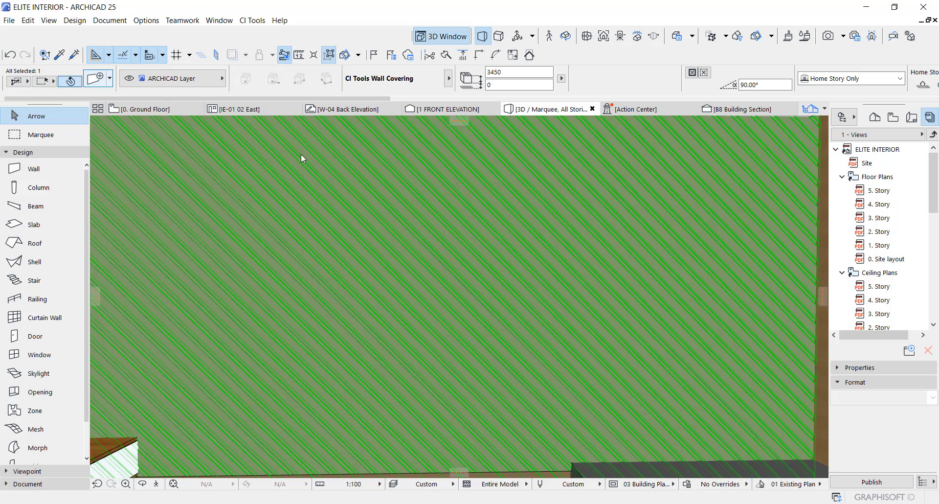
- Set the shiplap covering's cladding orientation to 90°, accept the settings and inspect the vertical boards
double_click(633, 289)
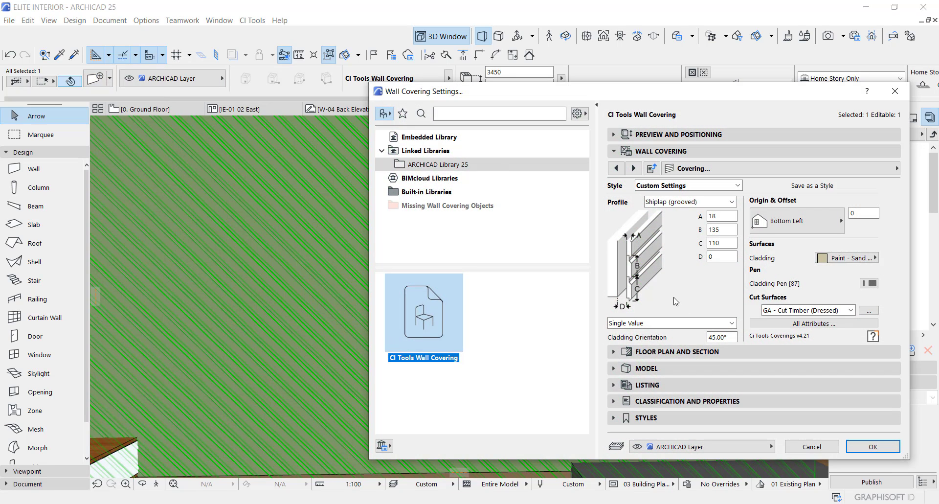
click(725, 257)
key(Tab)
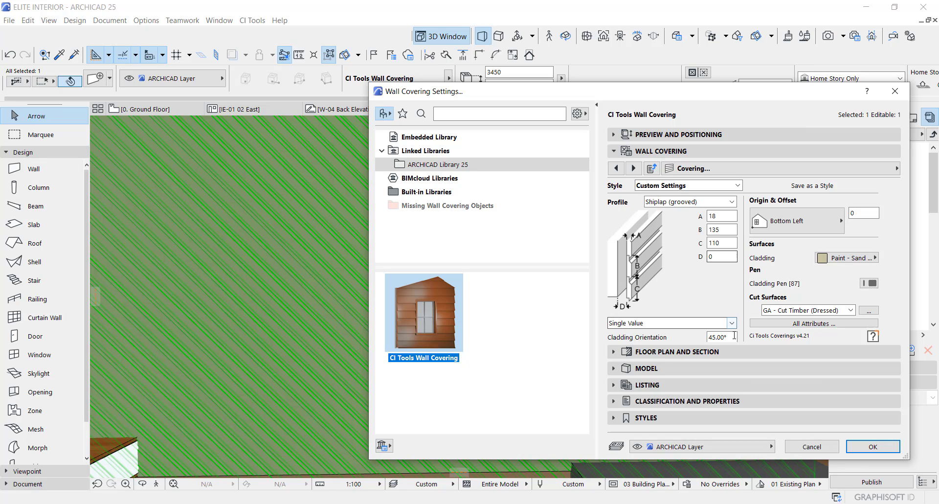
key(Tab)
text(90)
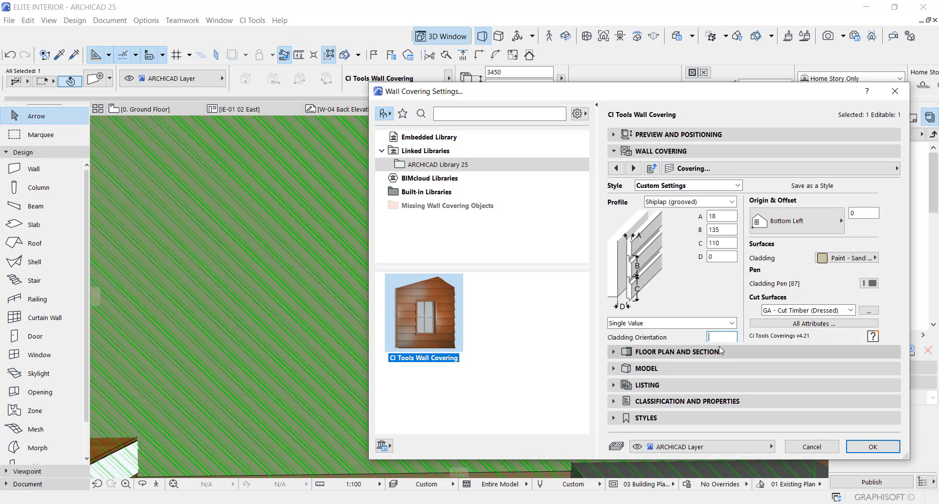
click(867, 443)
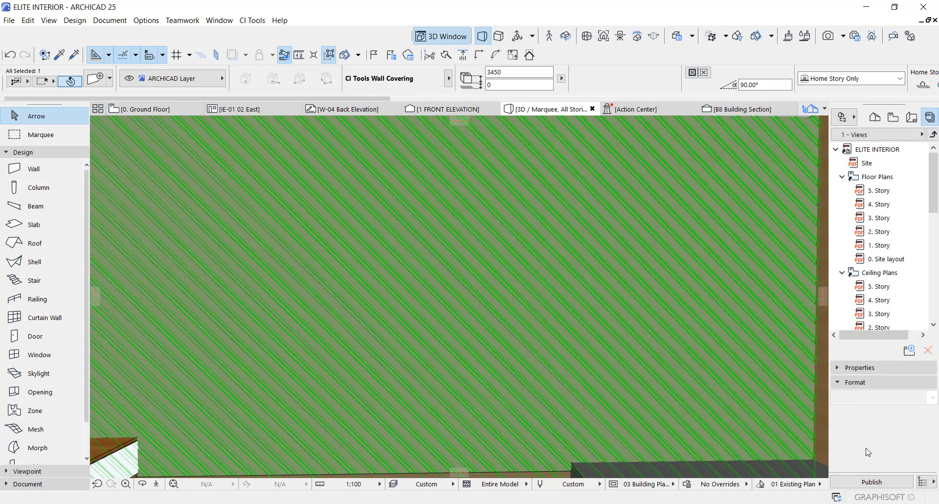
scroll(489, 266, down, 1)
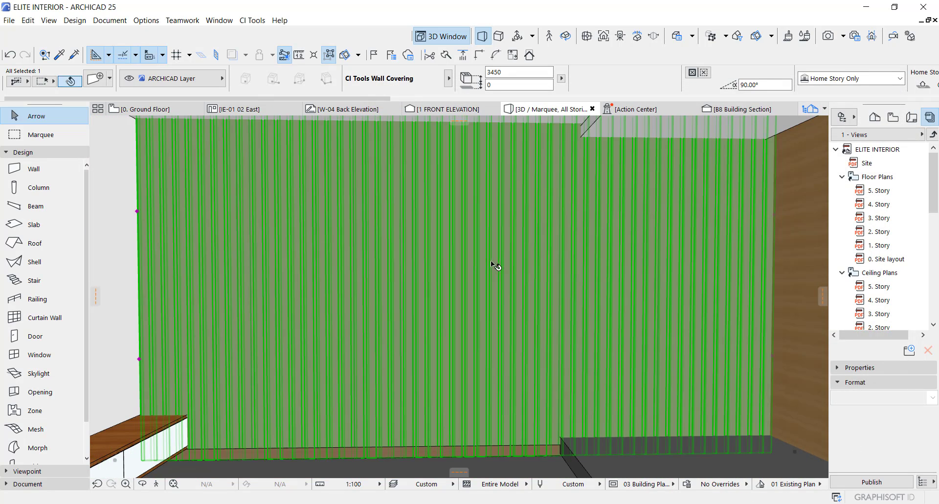
scroll(631, 254, up, 1)
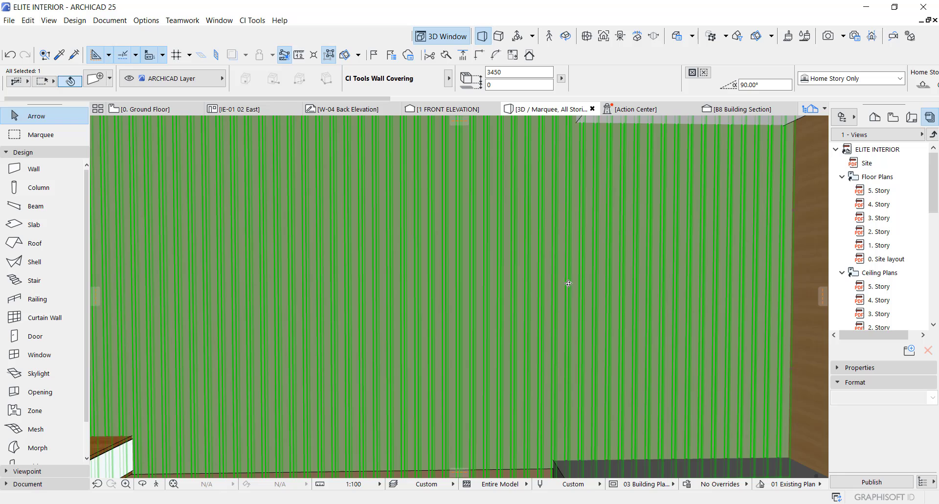
mouse_move(534, 276)
shift+middle_down()
mouse_move(476, 272)
mouse_move(537, 271)
shift+middle_up()
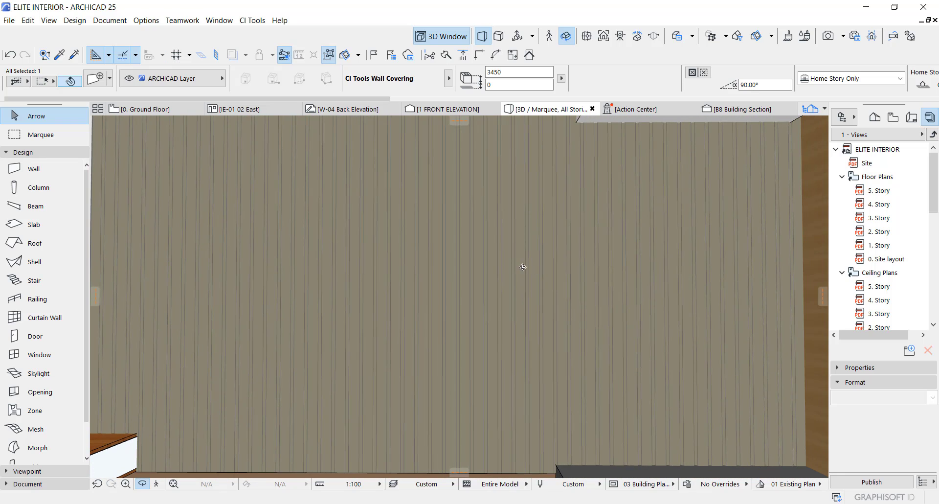
key(o)
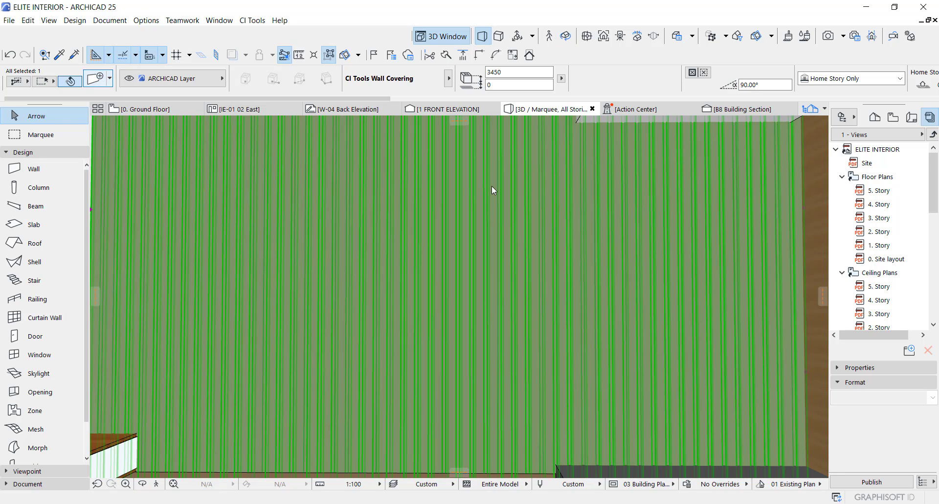
- Increase dimension B of the shiplap covering for wider boards, accept the settings and inspect the wall
key(ctrl+t)
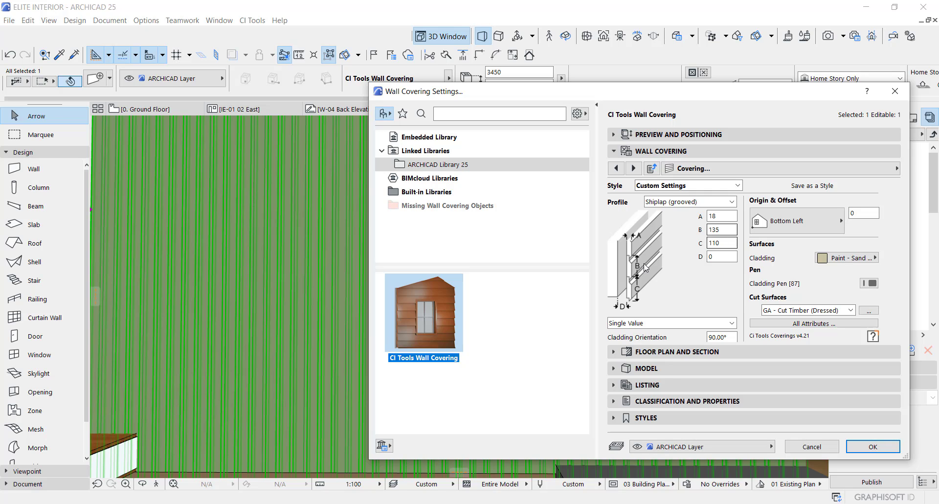
drag(729, 231, 703, 231)
key(Tab)
click(722, 229)
click(864, 449)
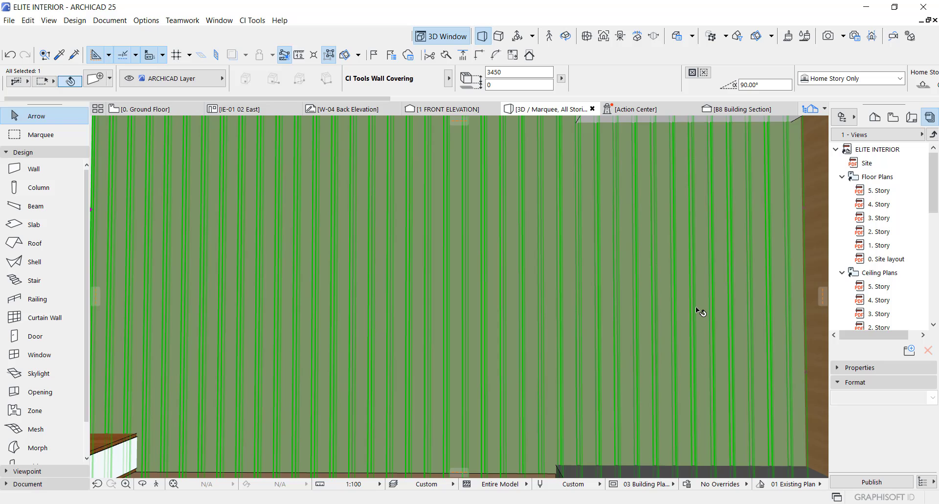
scroll(696, 306, down, 1)
scroll(261, 250, up, 2)
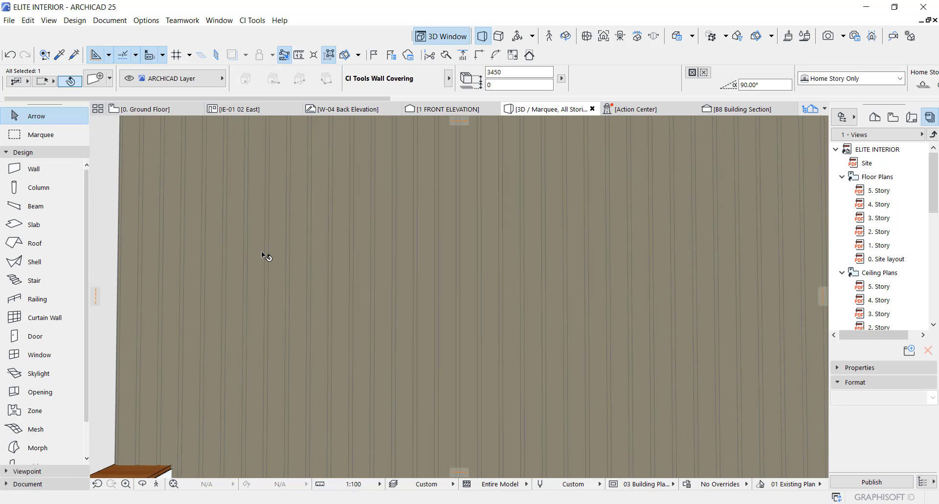
- Set the shiplap covering's cladding orientation back to 0° for horizontal boards and accept the settings
scroll(236, 243, down, 1)
middle_drag(461, 240, 410, 241)
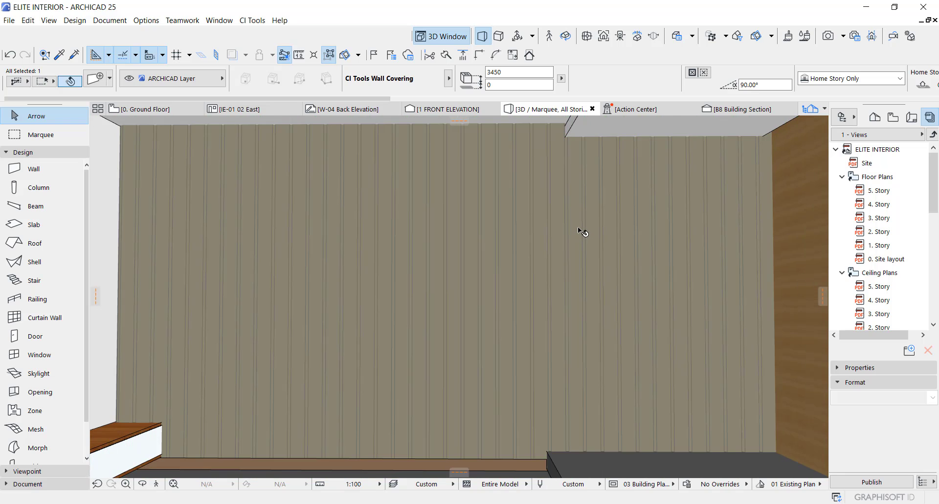
shift+middle_drag(426, 239, 425, 269)
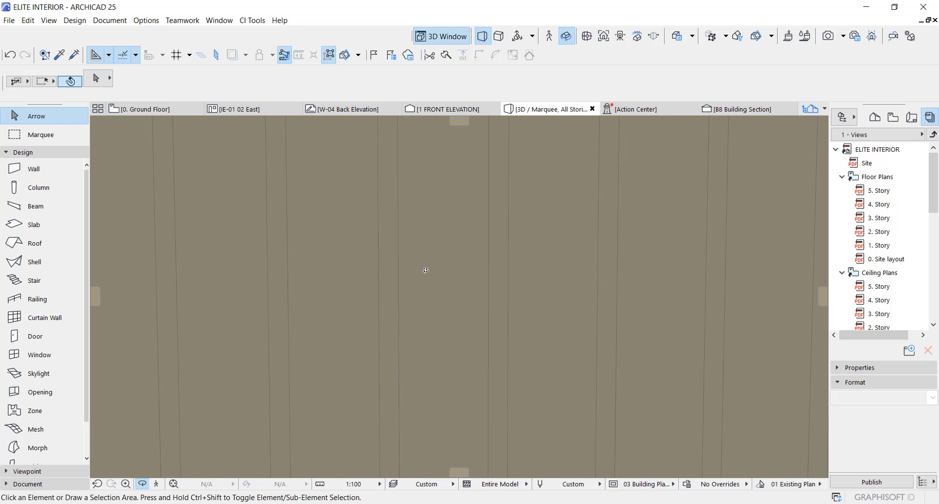
scroll(421, 261, down, 5)
key(Escape)
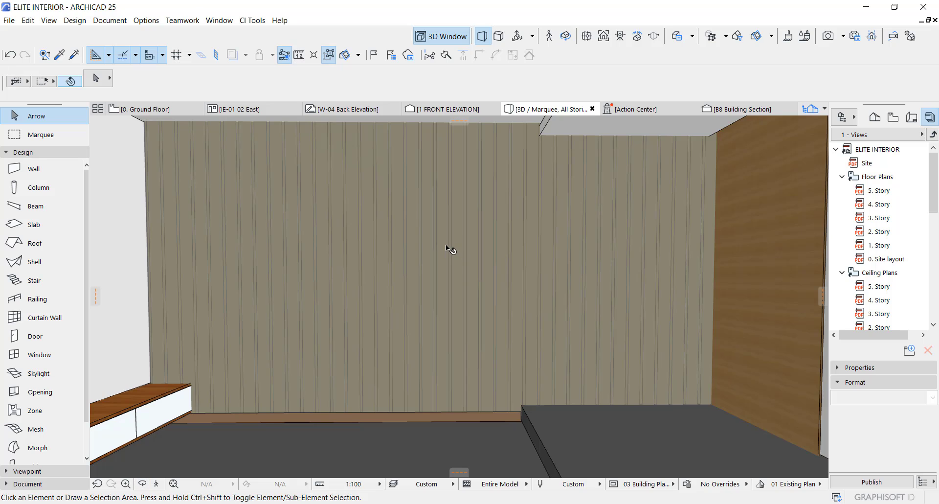
click(445, 244)
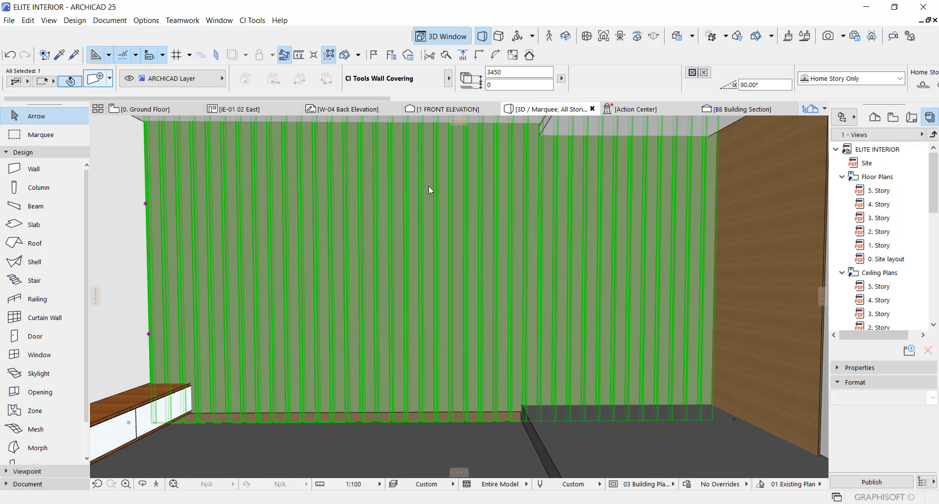
double_click(529, 223)
click(728, 337)
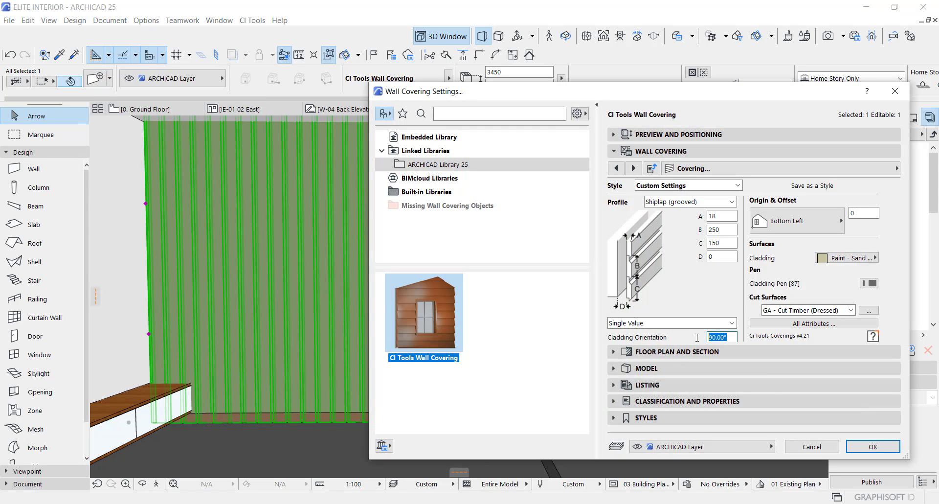
text(0)
click(878, 448)
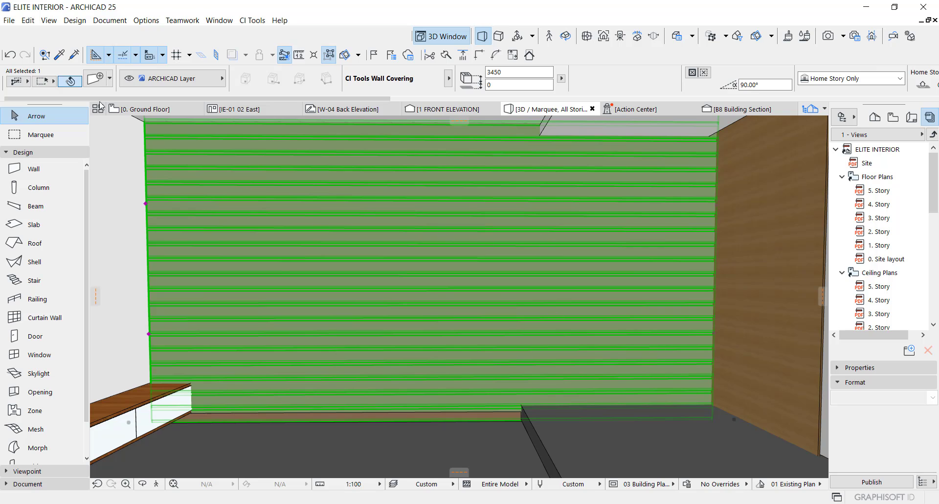
- Open the wall covering's settings and compare the Shiplap (smooth), Shakes/Shingles, Shiplap (grooved) and Corrugate profiles
double_click(515, 185)
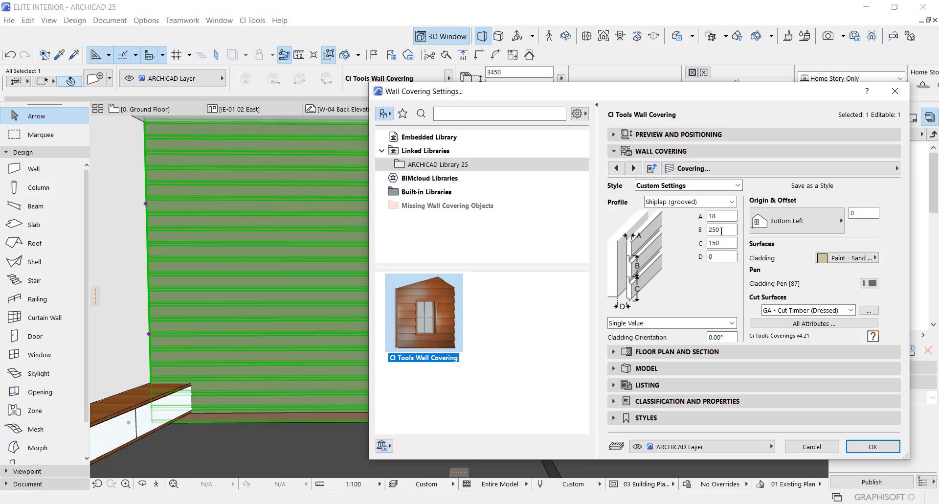
click(676, 203)
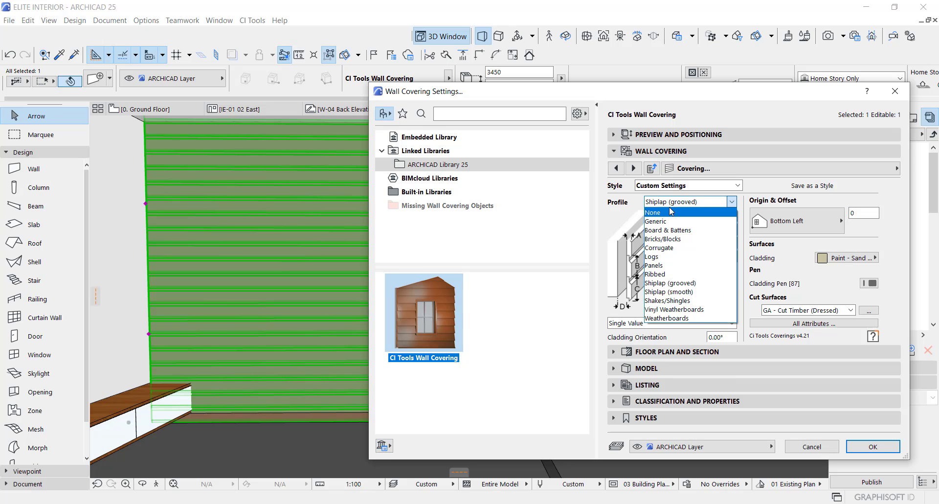
click(665, 300)
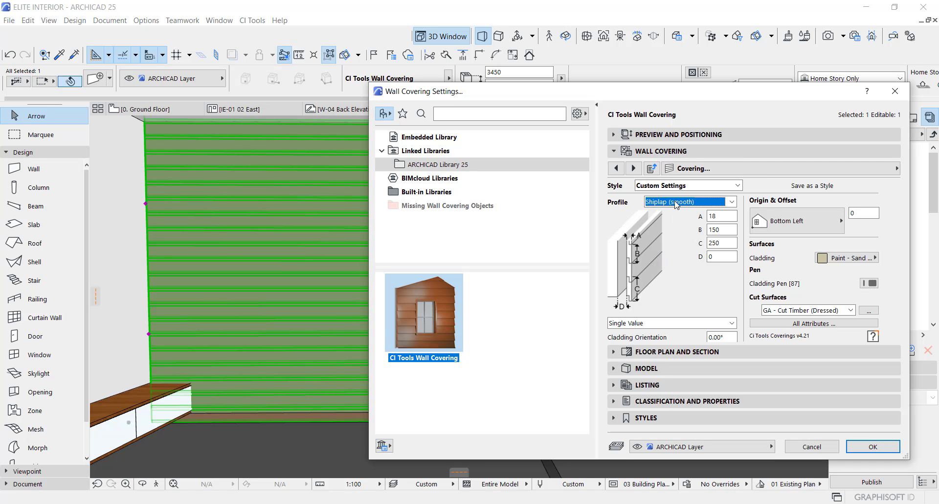
click(676, 204)
click(663, 302)
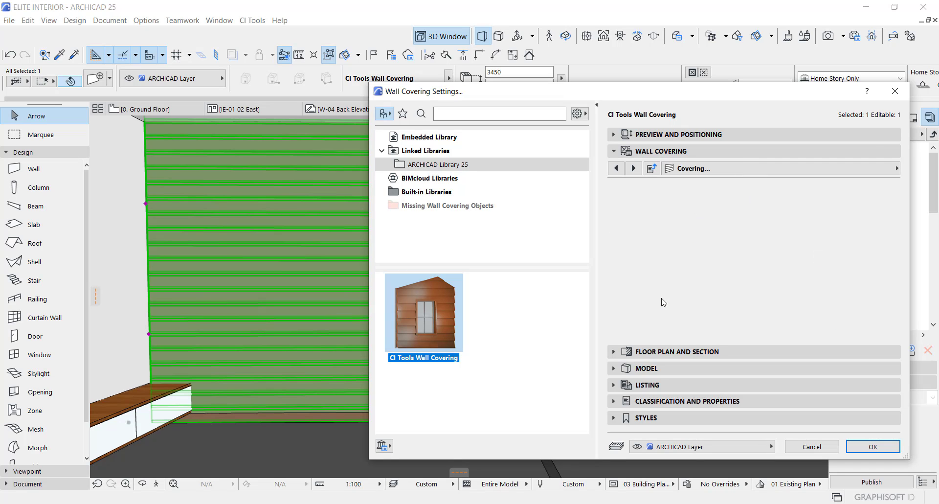
click(682, 205)
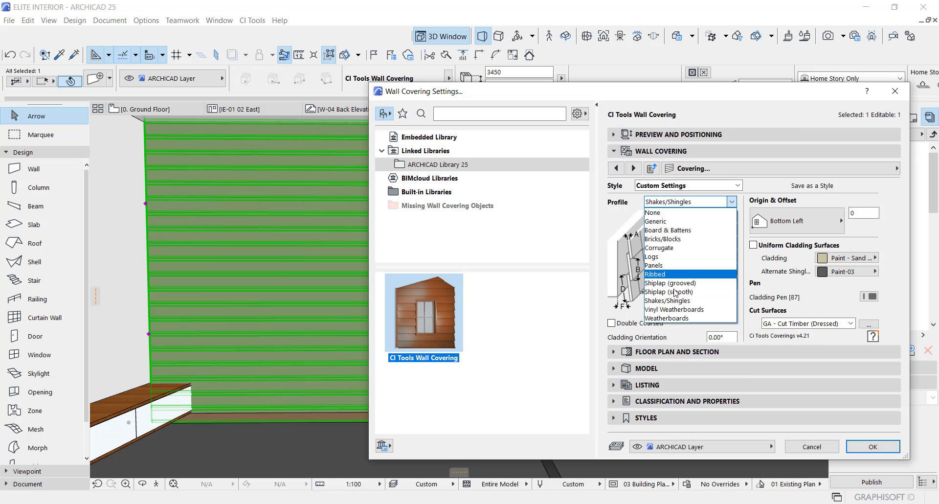
click(678, 294)
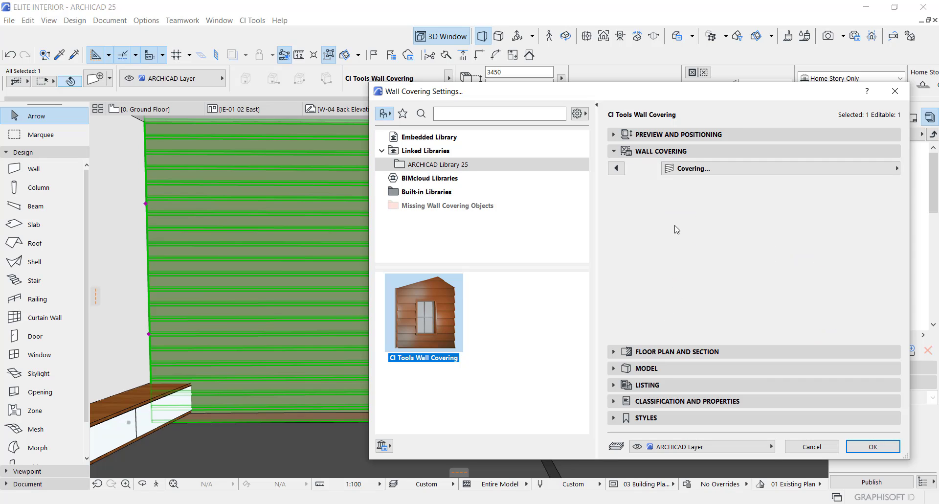
click(675, 205)
click(675, 283)
click(673, 202)
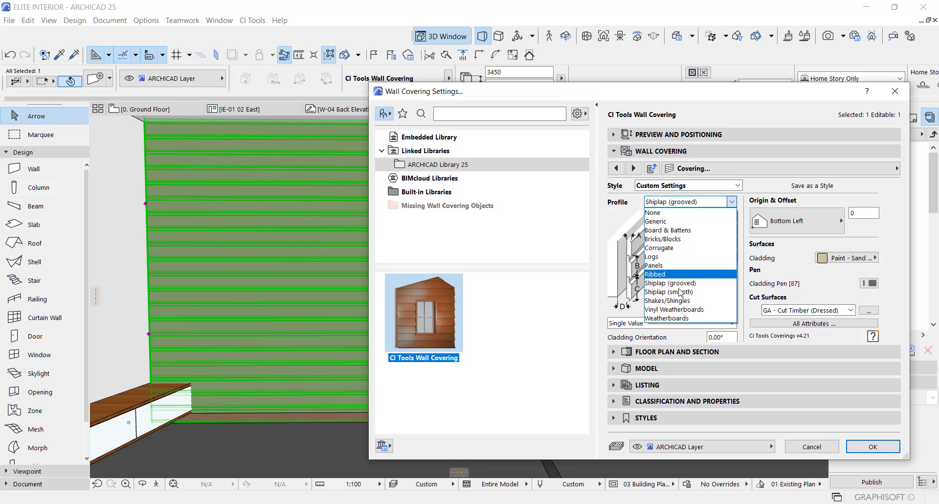
click(670, 304)
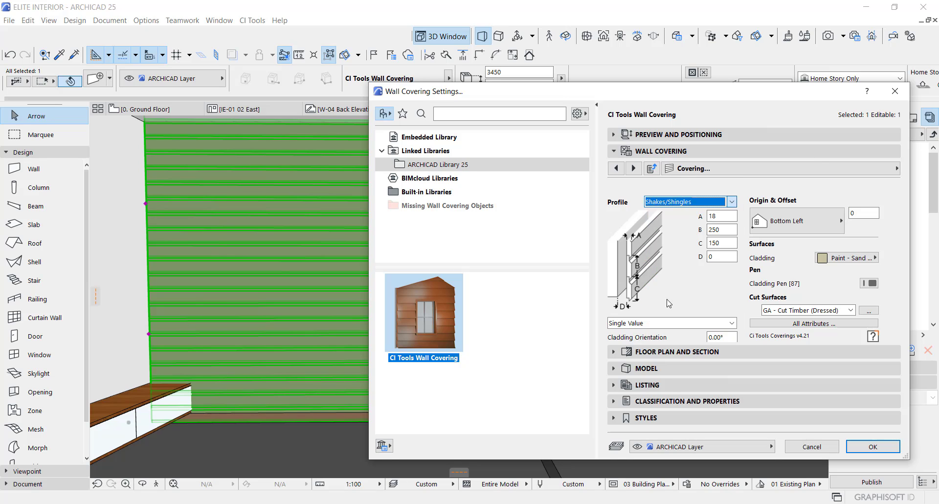
click(674, 202)
click(658, 252)
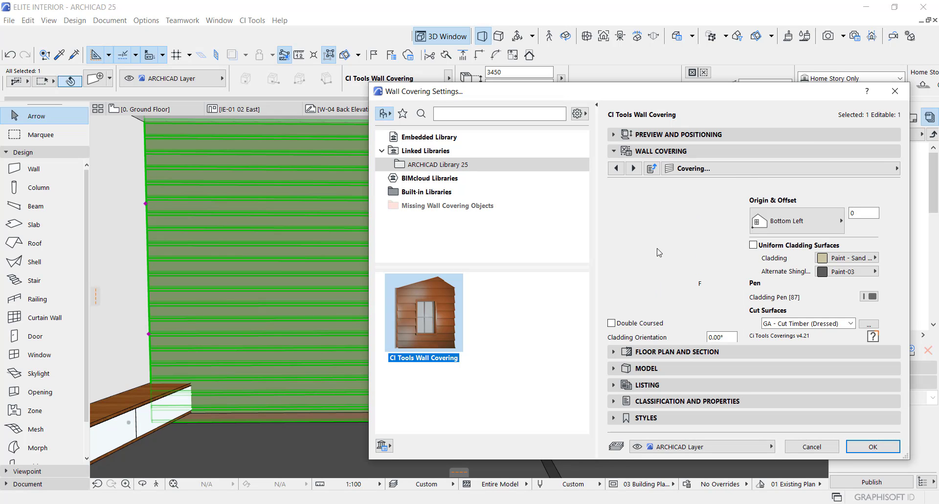
- Change the wall covering's profile to Logs, accept the settings and inspect the rounded log ends
click(658, 202)
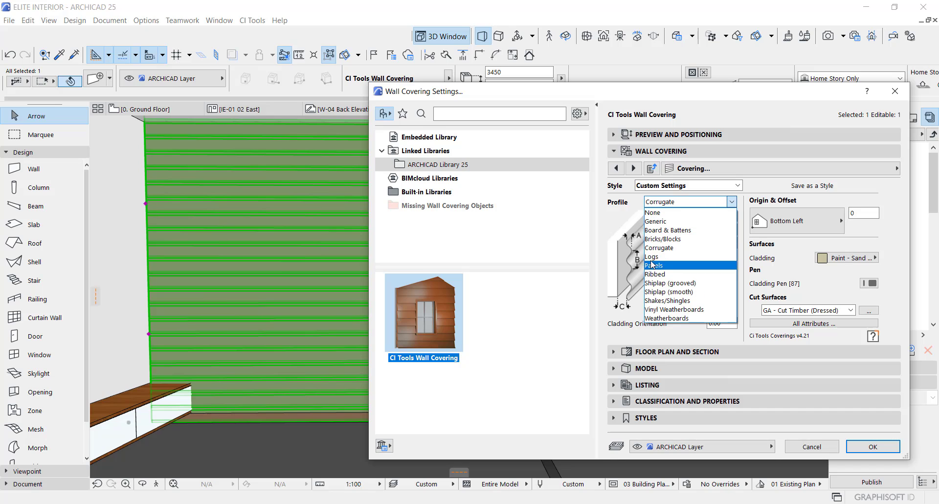
click(652, 257)
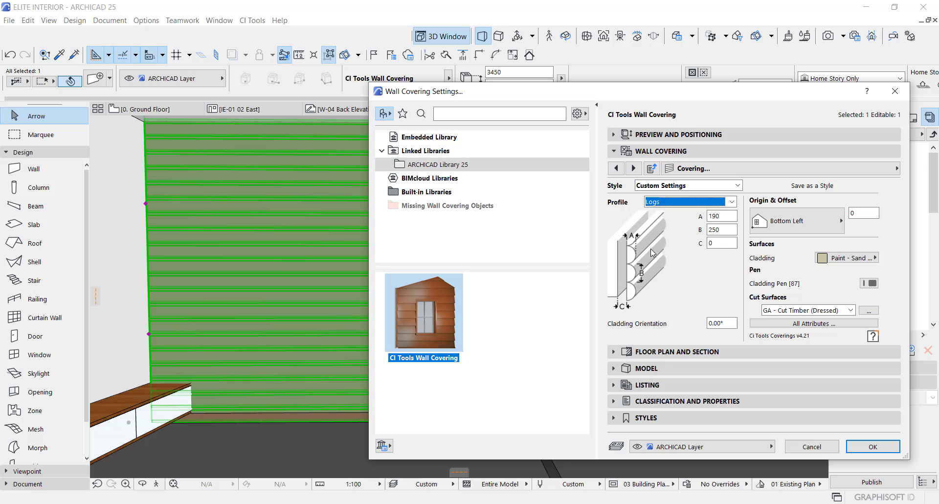
click(850, 447)
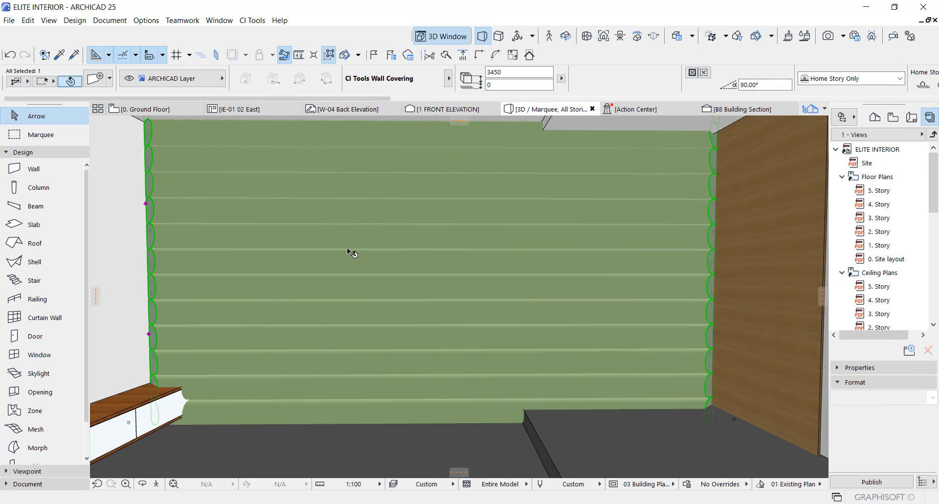
scroll(348, 252, up, 1)
shift+middle_drag(433, 263, 624, 262)
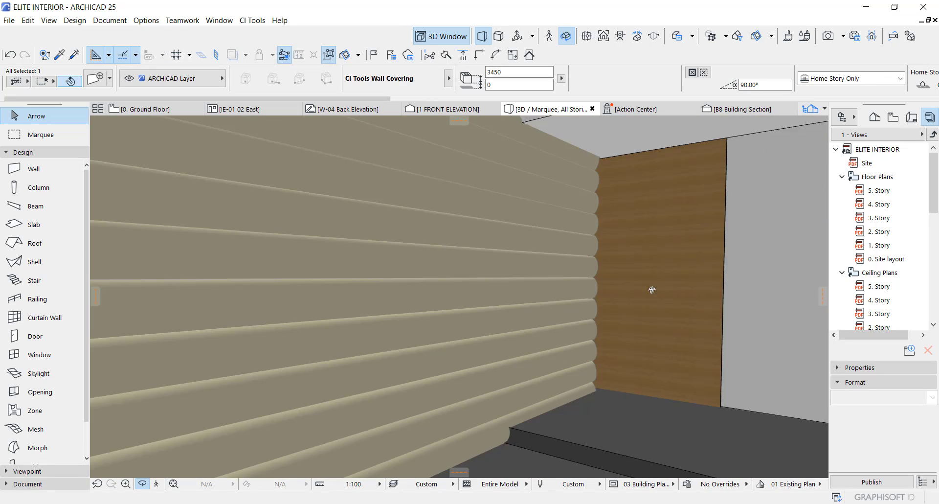
shift+middle_drag(652, 289, 419, 249)
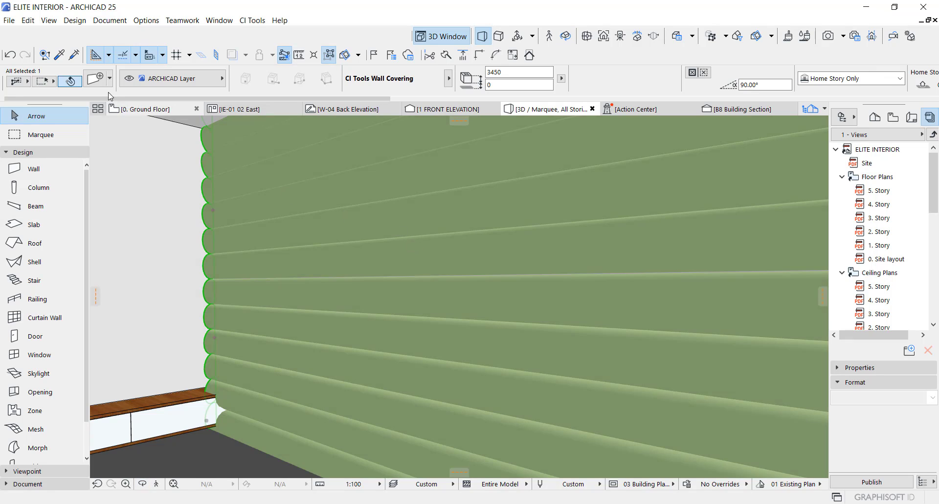
- Set the log covering's dimension A to 60 and dimension B to 300, and accept the settings
click(97, 78)
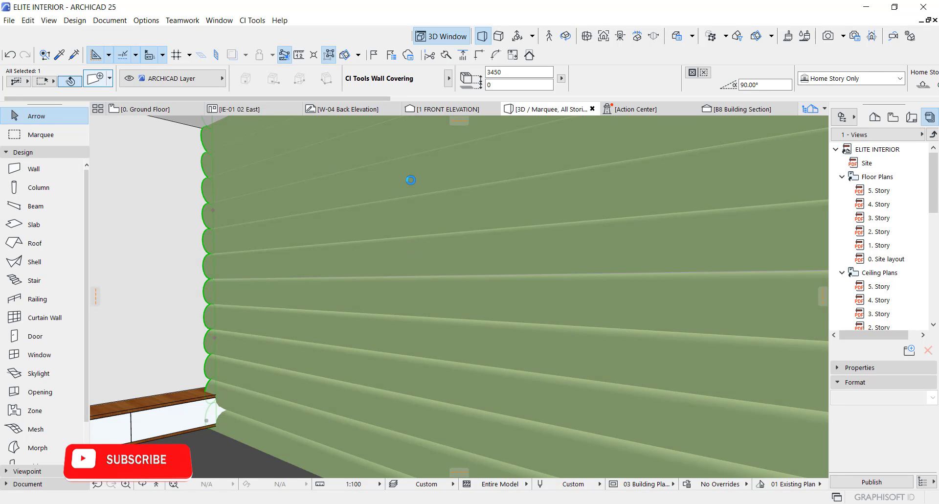
double_click(486, 214)
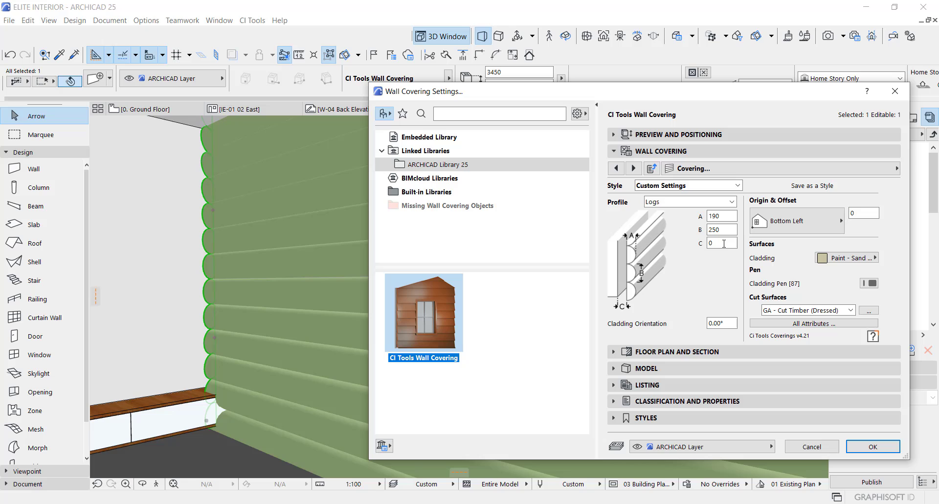
double_click(724, 217)
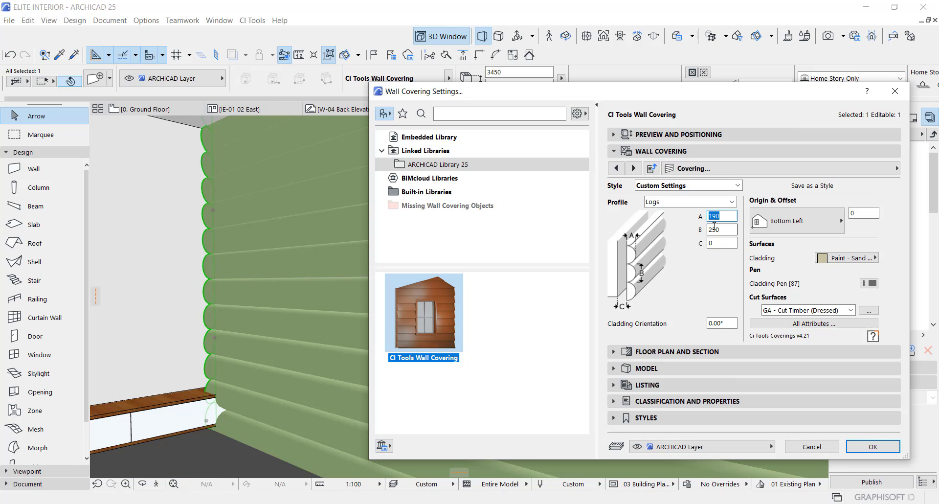
text(6)
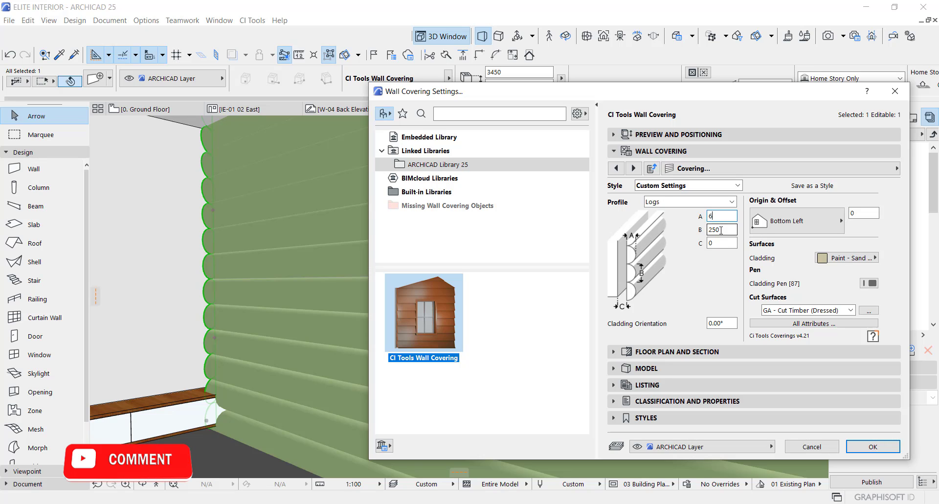
text(0)
double_click(725, 230)
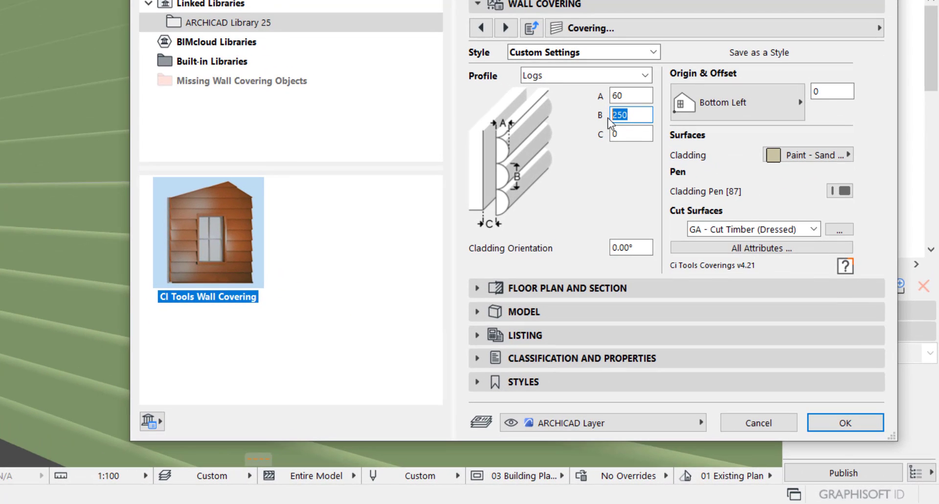
text(200)
key(Tab)
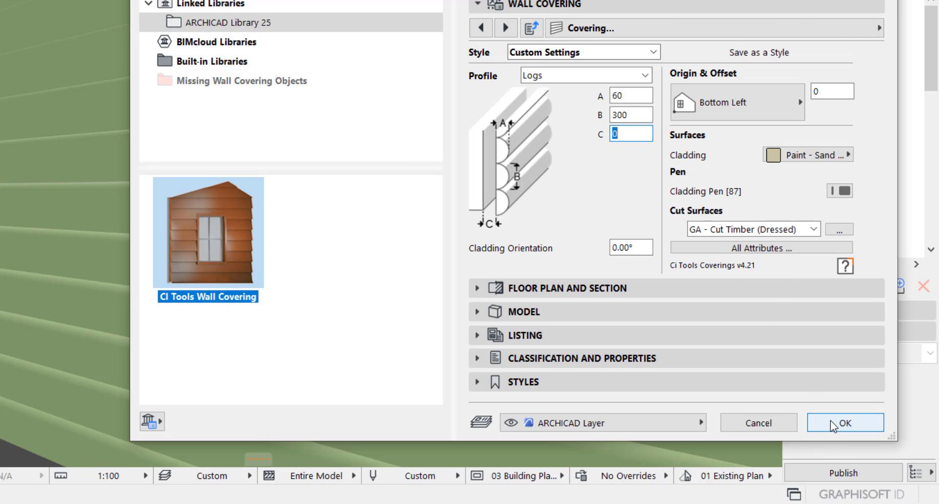
click(832, 421)
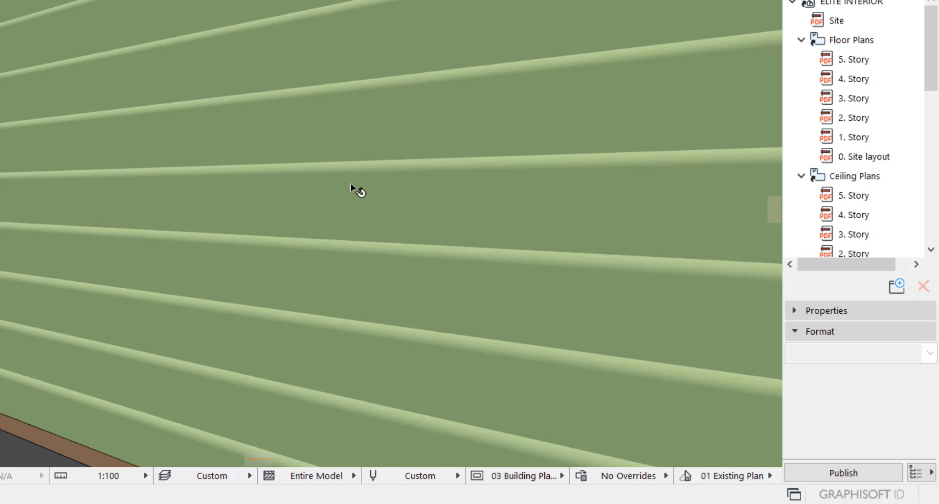
- Inspect the log covering from several angles, including its corner with the timber wall and its edge at the low cabinet
drag(361, 149, 379, 164)
drag(295, 151, 394, 131)
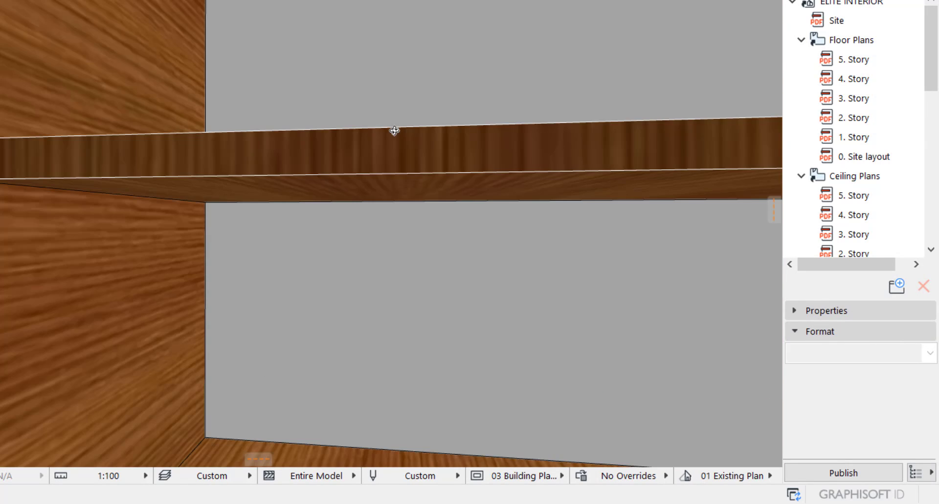
drag(496, 168, 379, 26)
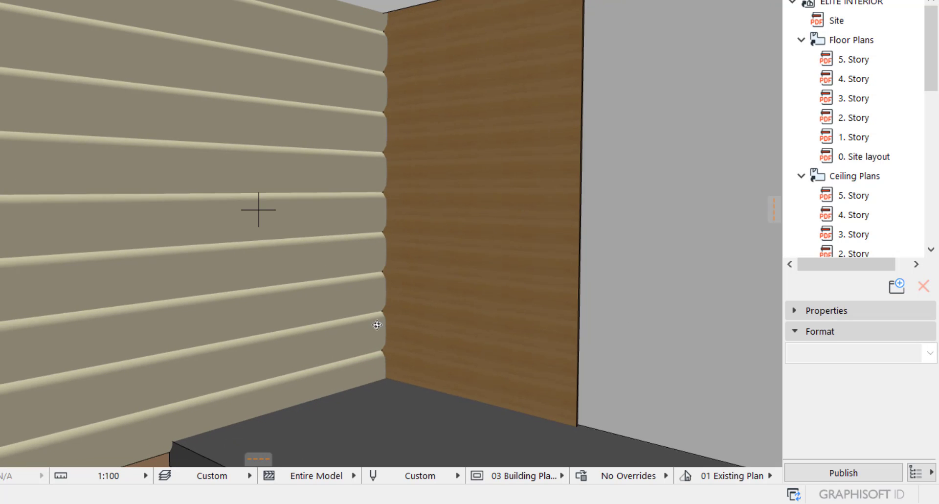
drag(242, 327, 287, 128)
drag(138, 128, 264, 130)
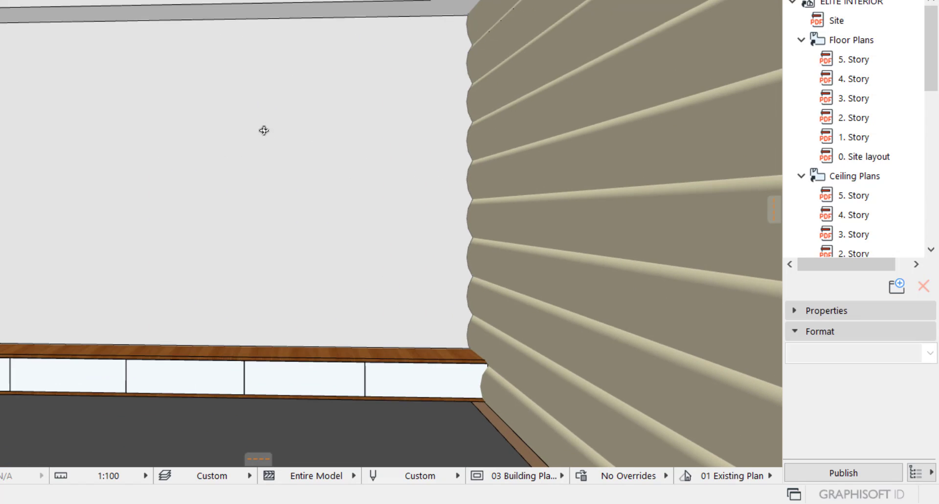
drag(198, 128, 280, 136)
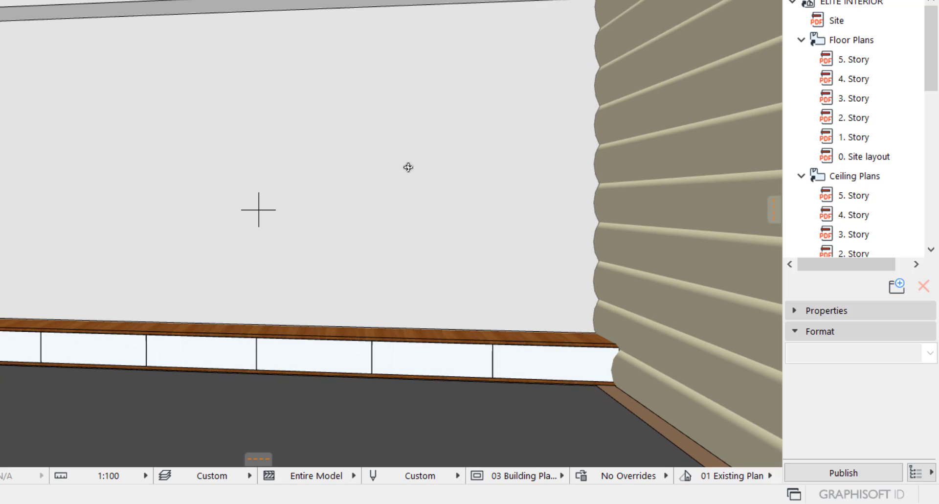
drag(408, 168, 379, 170)
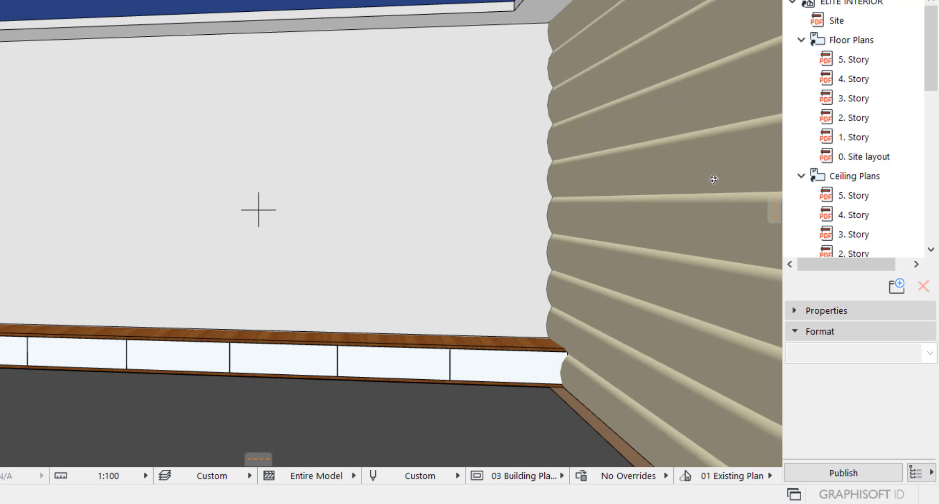
- Reduce dimension A of the log covering for a shallower profile, accept the settings and inspect its edge by the cabinet
click(668, 131)
click(668, 130)
key(Escape)
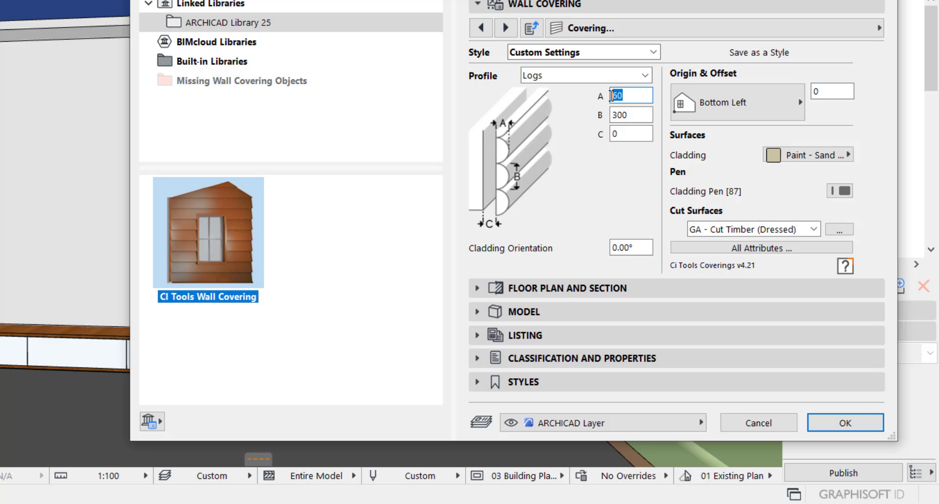
click(821, 421)
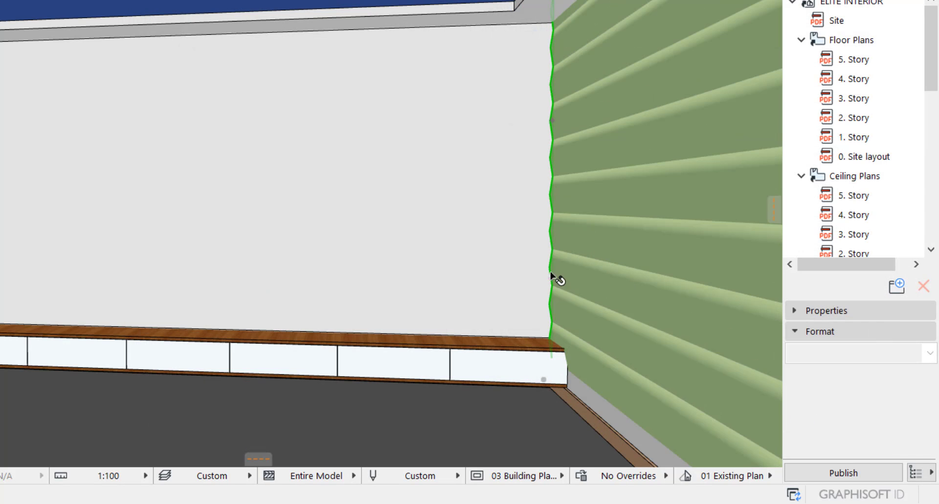
scroll(567, 295, up, 1)
middle_drag(467, 231, 551, 253)
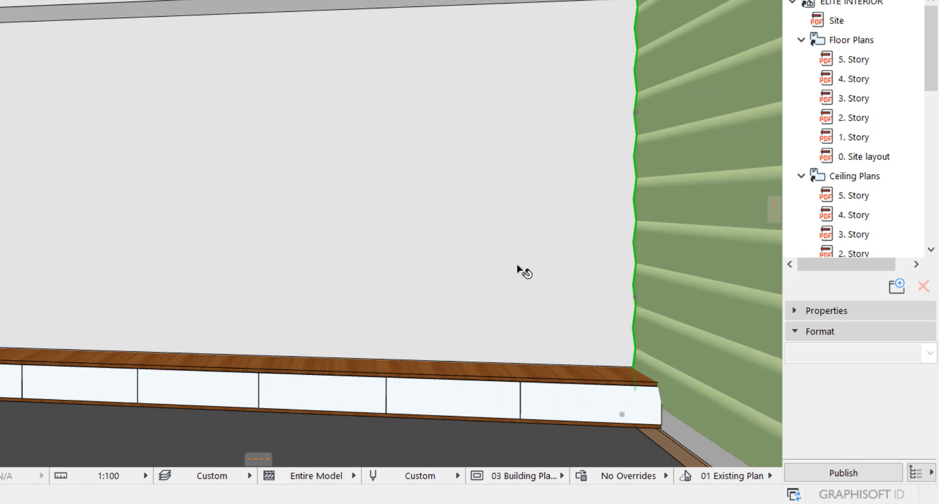
drag(386, 273, 448, 220)
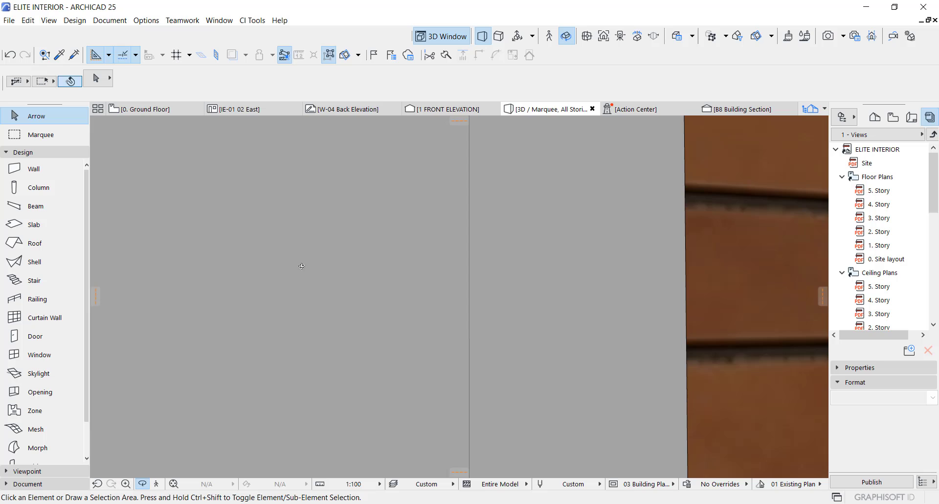
drag(300, 266, 386, 272)
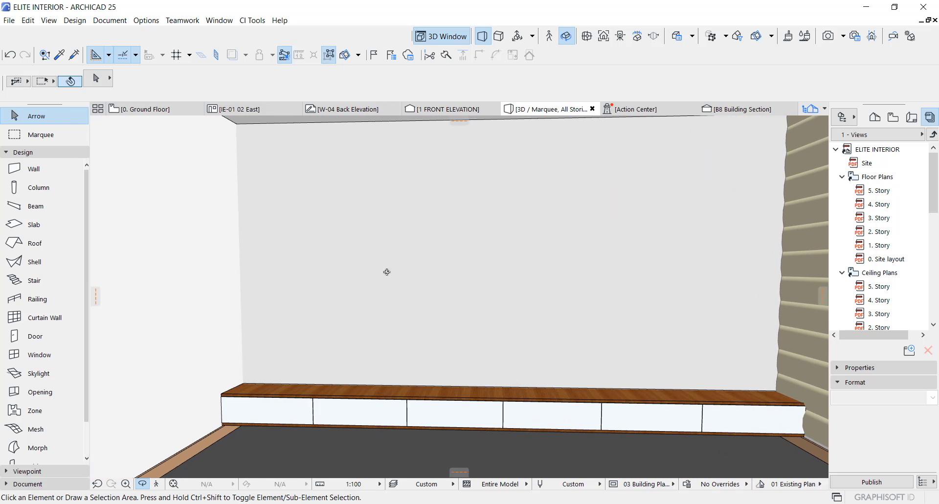
- Pick up the existing log covering's settings as the wall covering defaults and return to the ground floor plan
key(Escape)
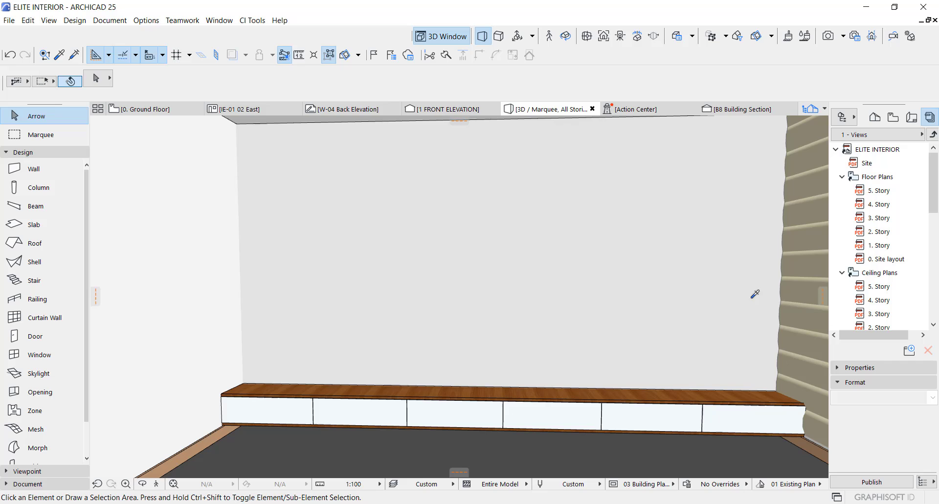
alt+click(801, 286)
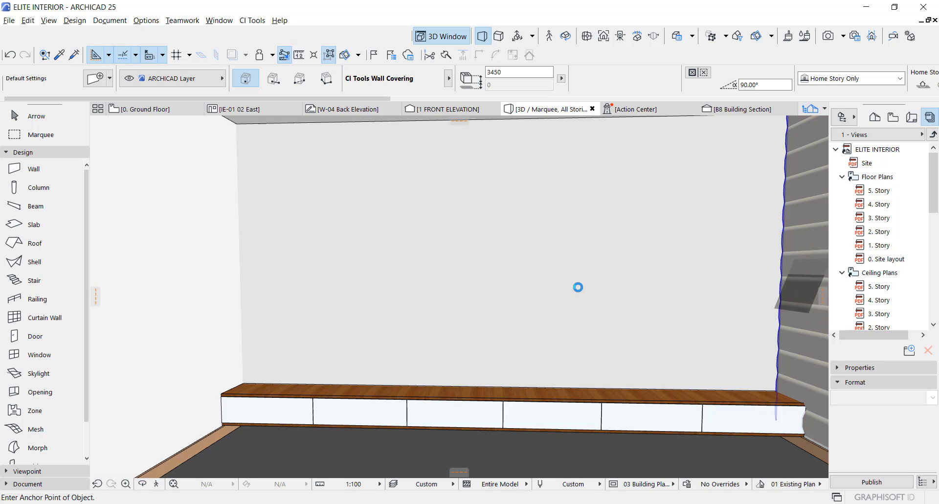
key(Escape)
key(F2)
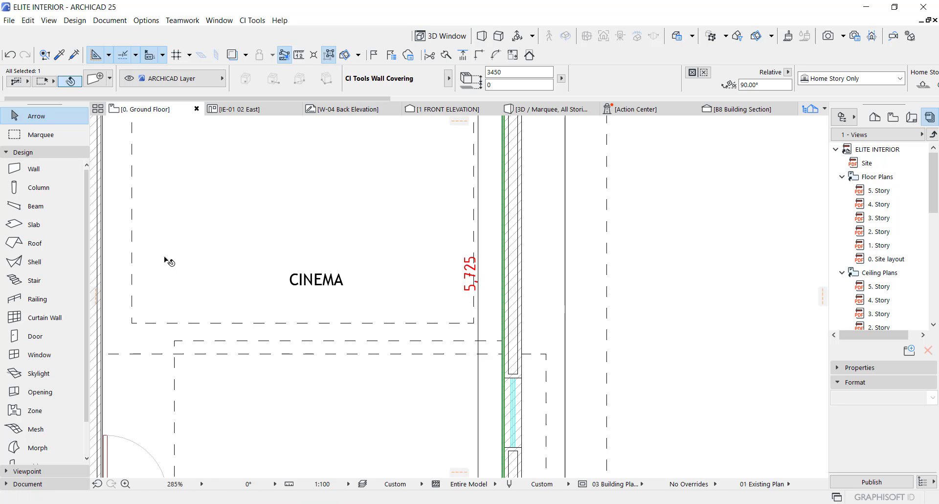
- Add a CI Tools wall covering with the picked-up log settings to the cinema-side face of the brick wall shared with the W/C & Bath
scroll(164, 257, down, 2)
middle_drag(168, 262, 360, 267)
scroll(311, 271, up, 6)
click(313, 128)
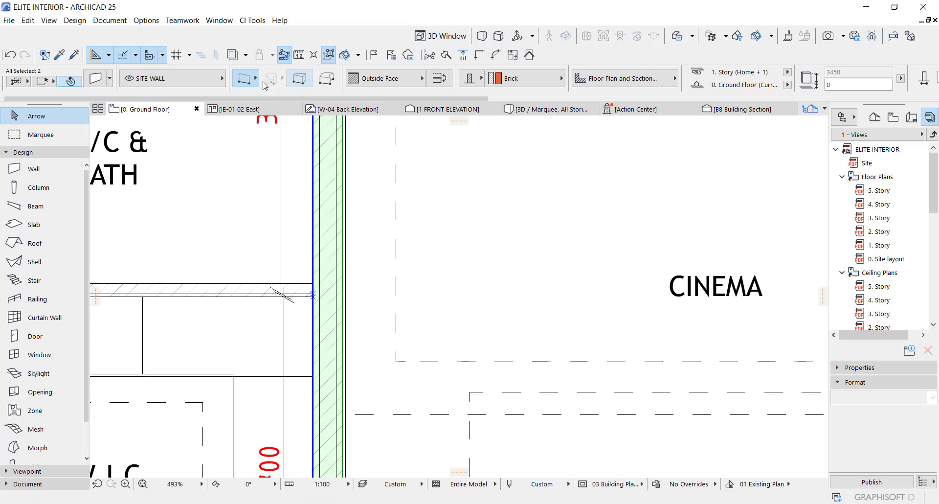
click(252, 21)
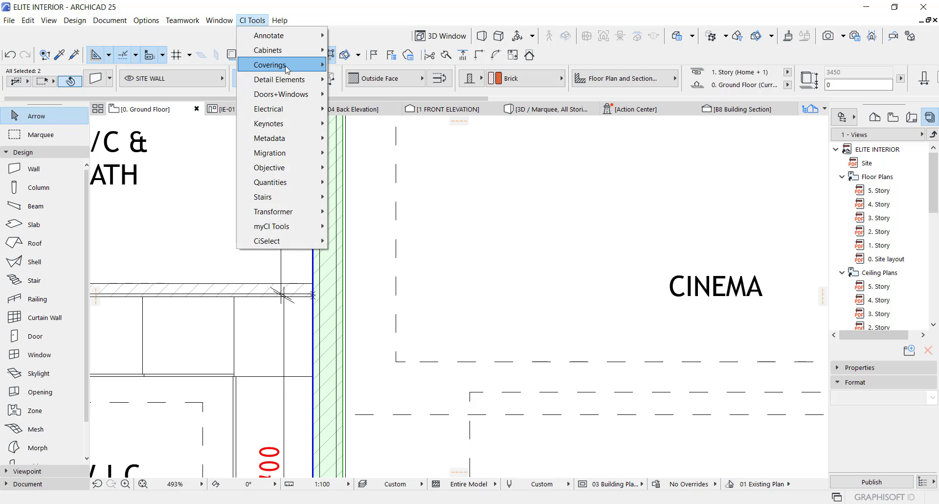
mouse_move(286, 65)
click(362, 109)
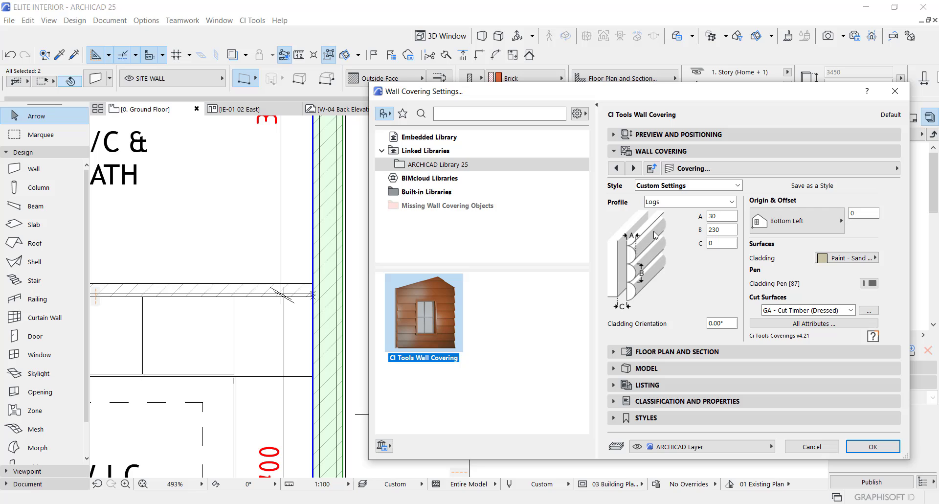
click(878, 449)
scroll(542, 303, down, 5)
scroll(458, 298, up, 3)
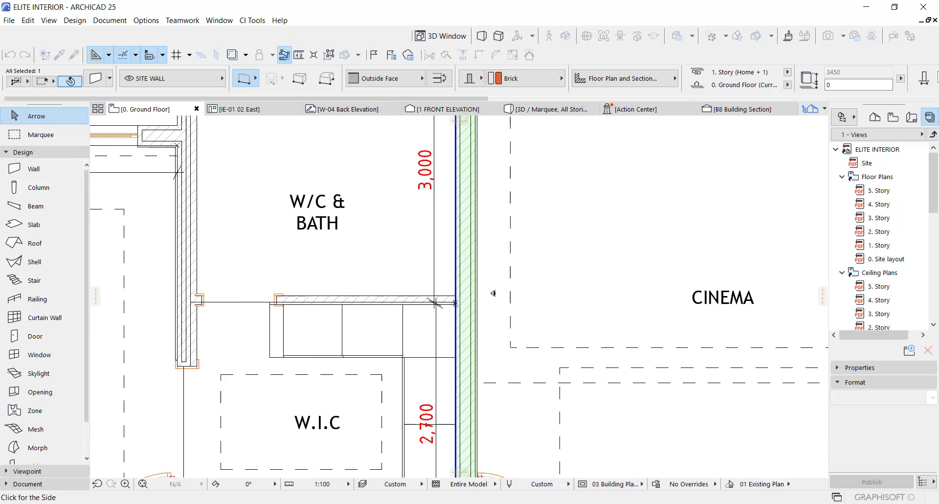
scroll(492, 293, up, 5)
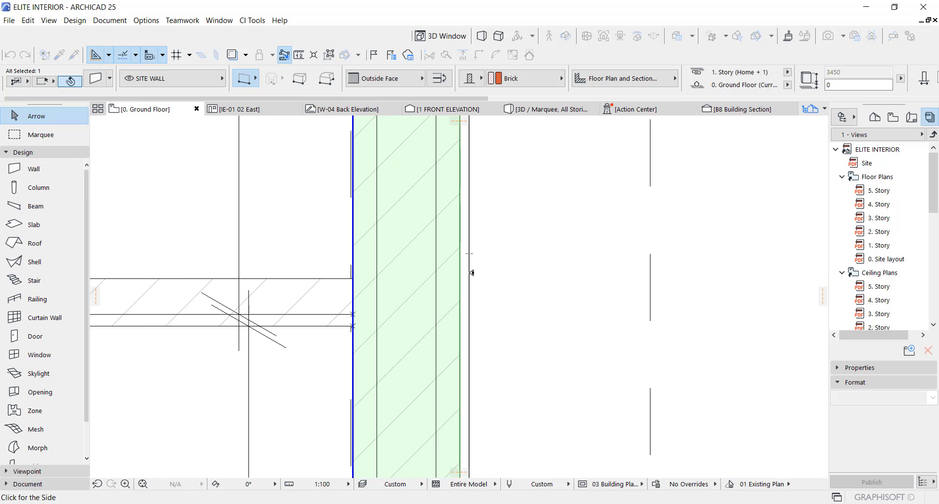
click(467, 271)
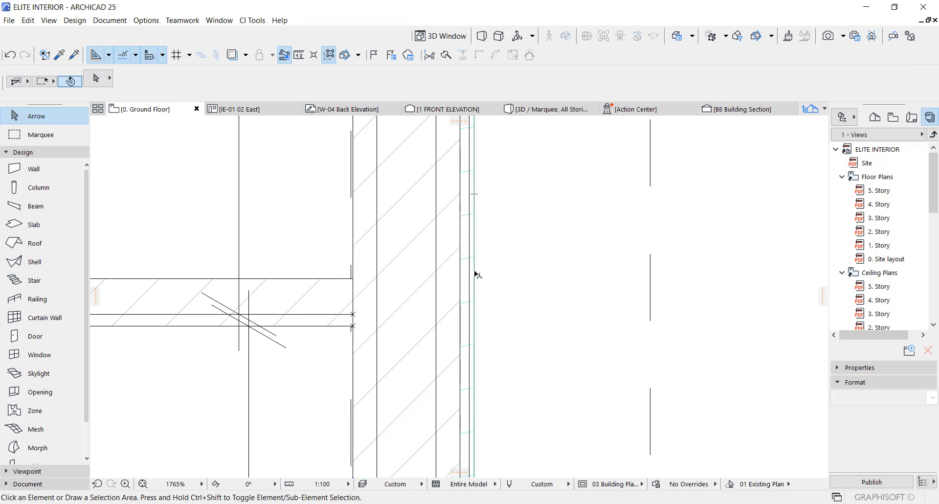
- In the 3D view, select the log coverings on both facing cinema walls and set their cladding orientation to 90°
key(F3)
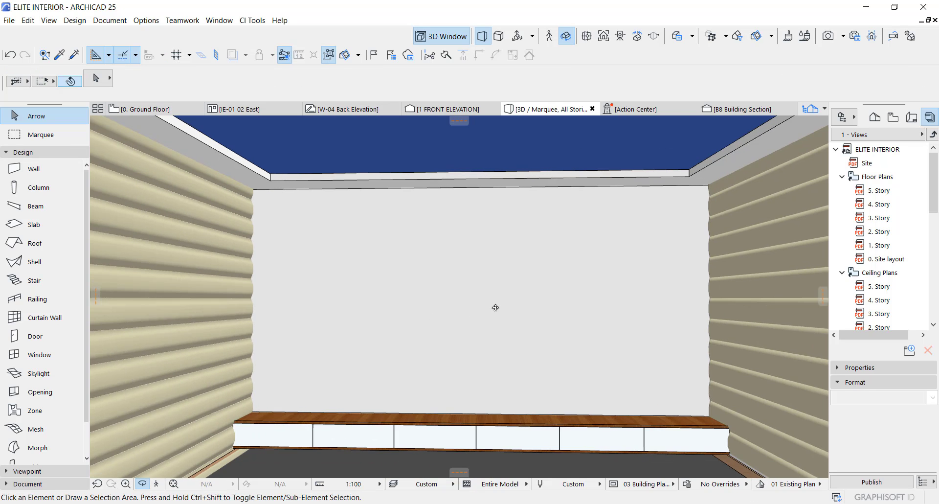
middle_drag(498, 303, 489, 264)
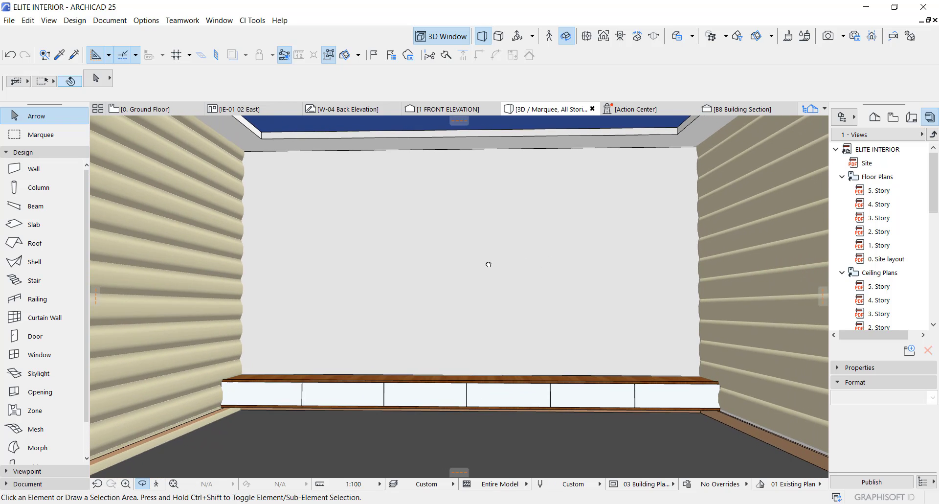
click(211, 210)
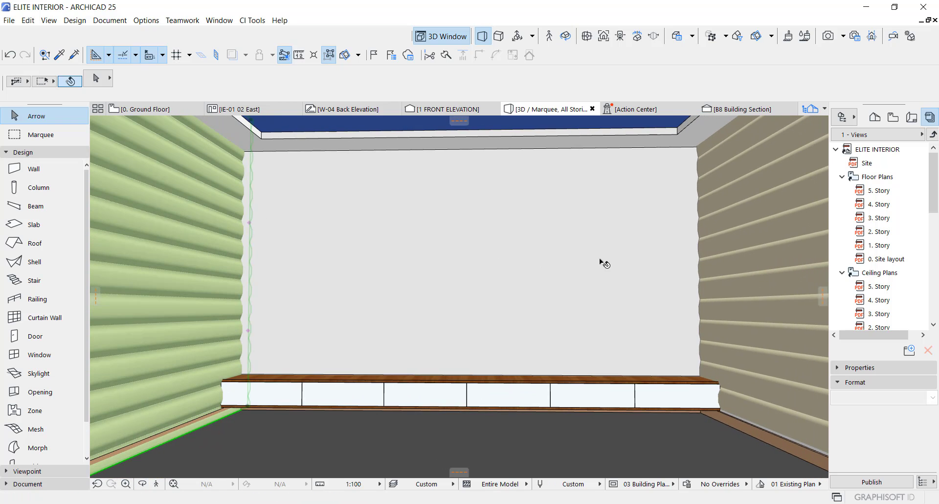
shift+click(715, 257)
key(ctrl+t)
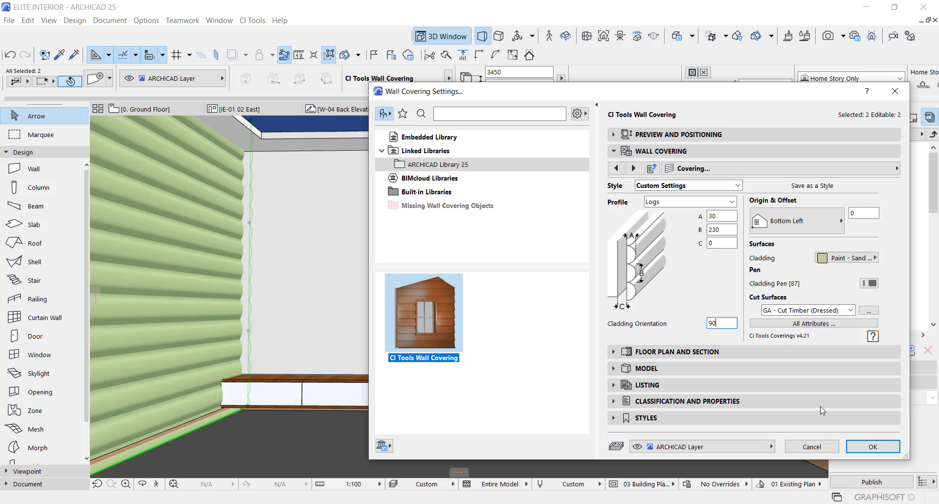
click(864, 448)
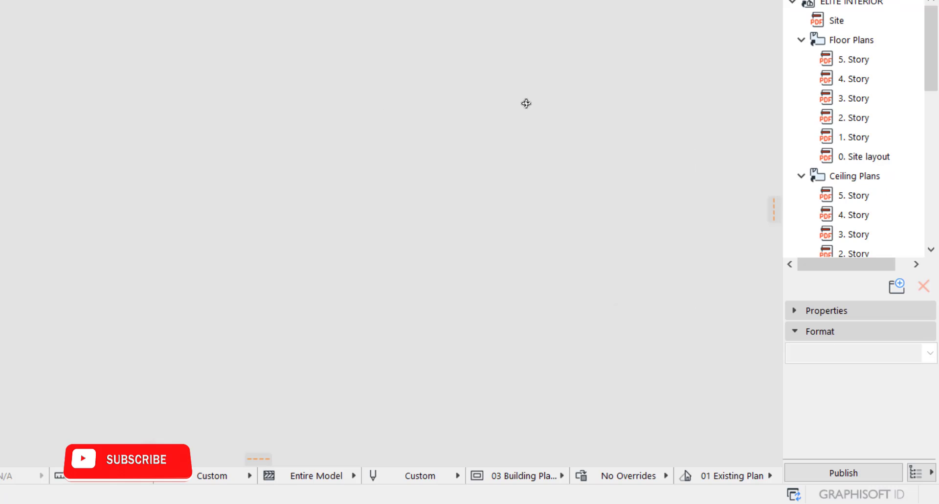
shift+middle_drag(526, 103, 656, 291)
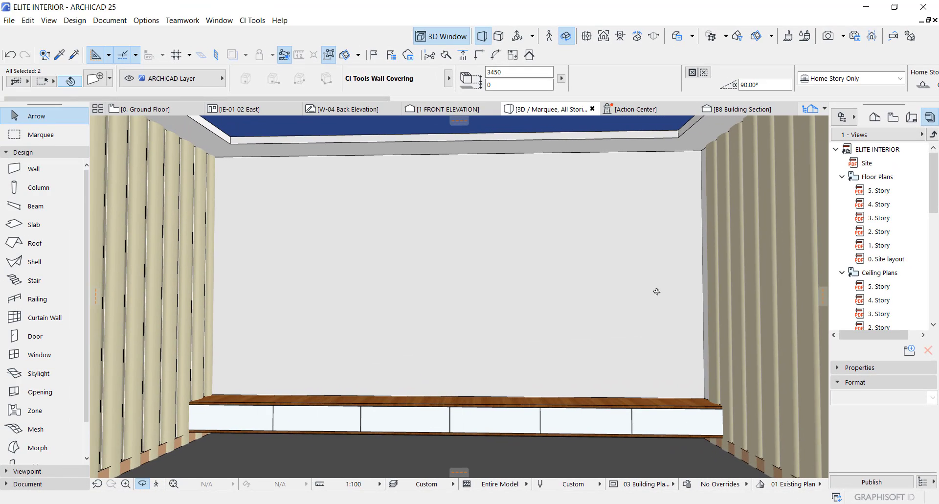